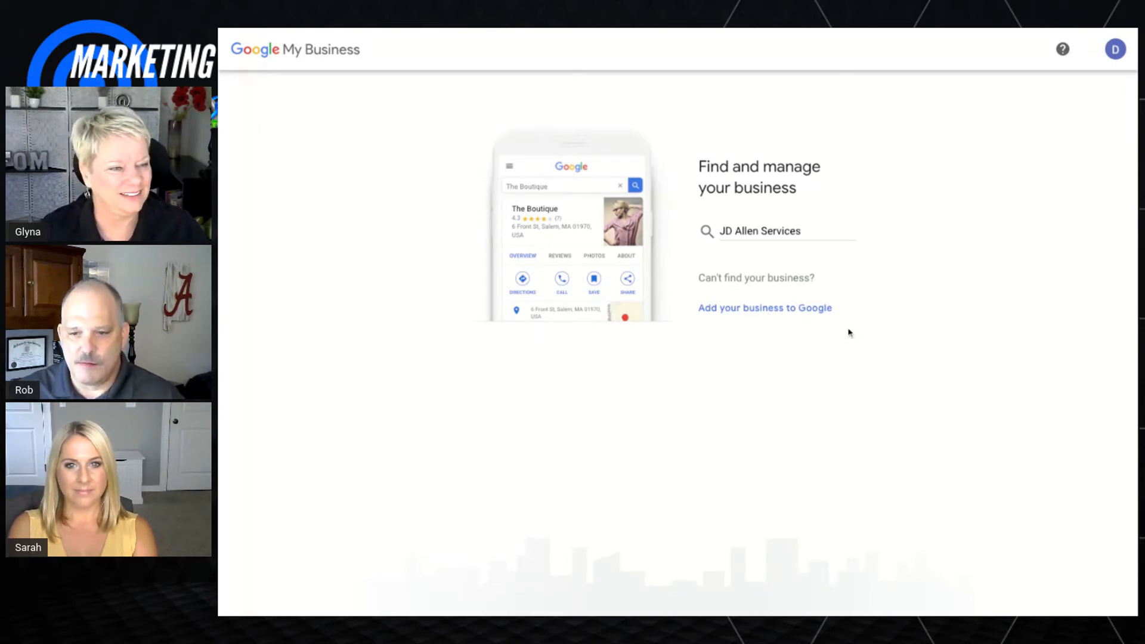
Start adding a new business to Google with the business name JD Allen Services.
{"action": "left_click", "coordinate": [761, 309]}
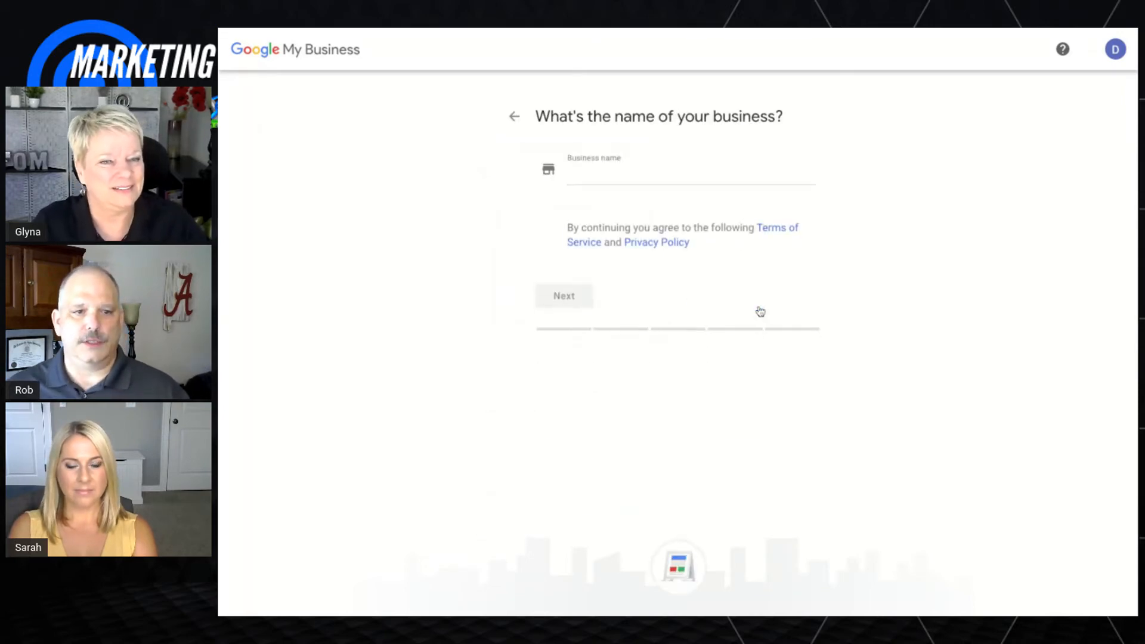
{"action": "left_click", "coordinate": [620, 177]}
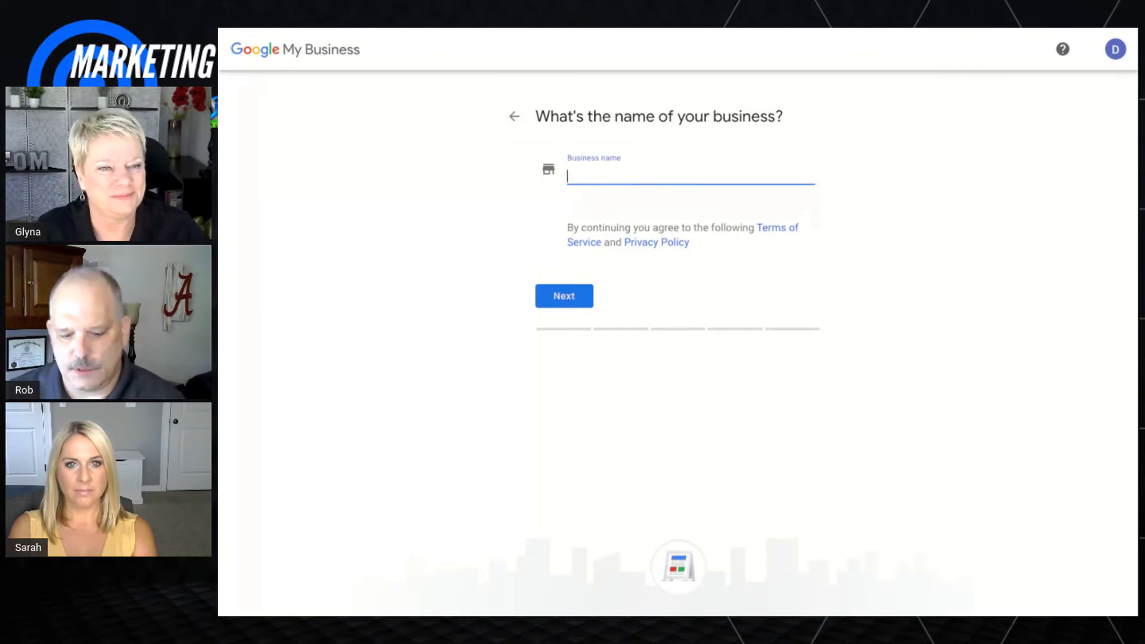
{"action": "type", "text": "JD Allen Services"}
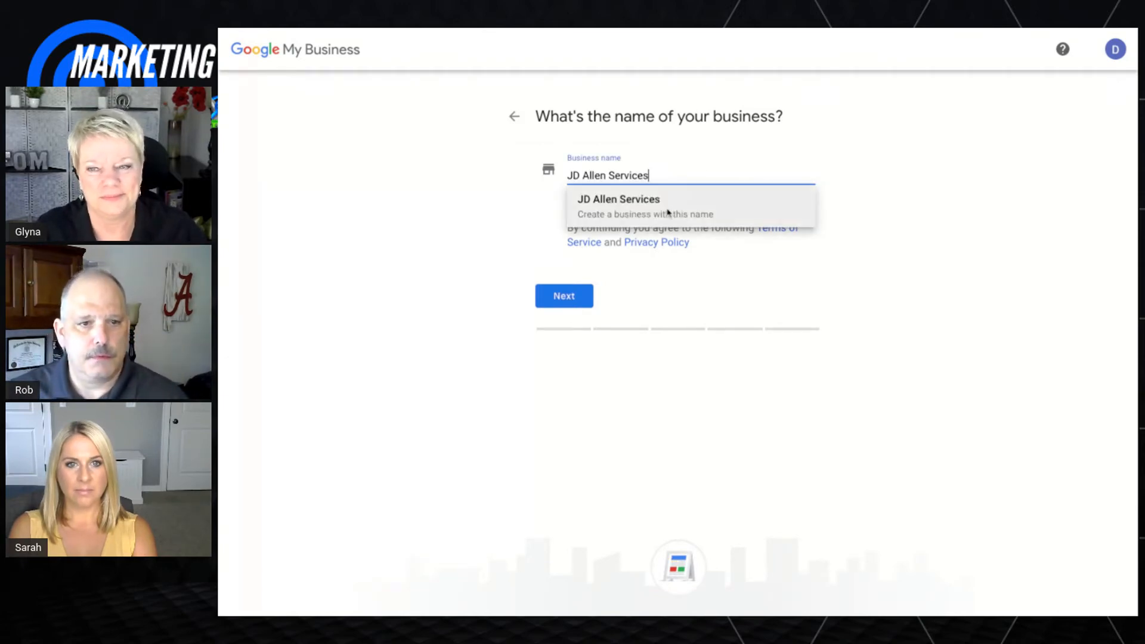
{"action": "left_click", "coordinate": [650, 203]}
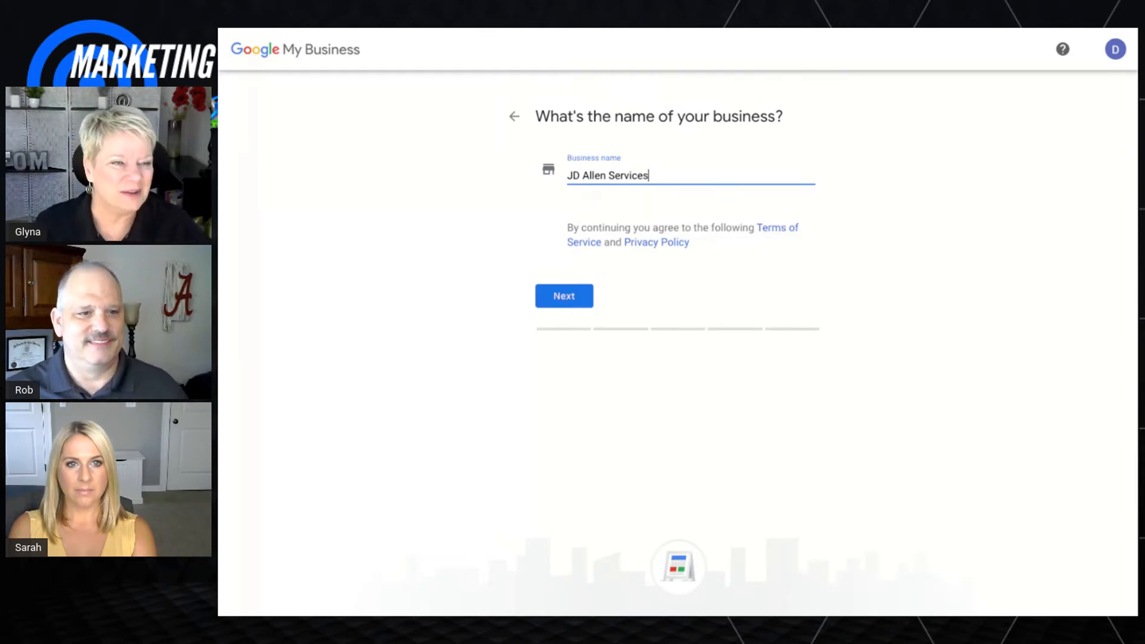
{"action": "key", "text": "Return"}
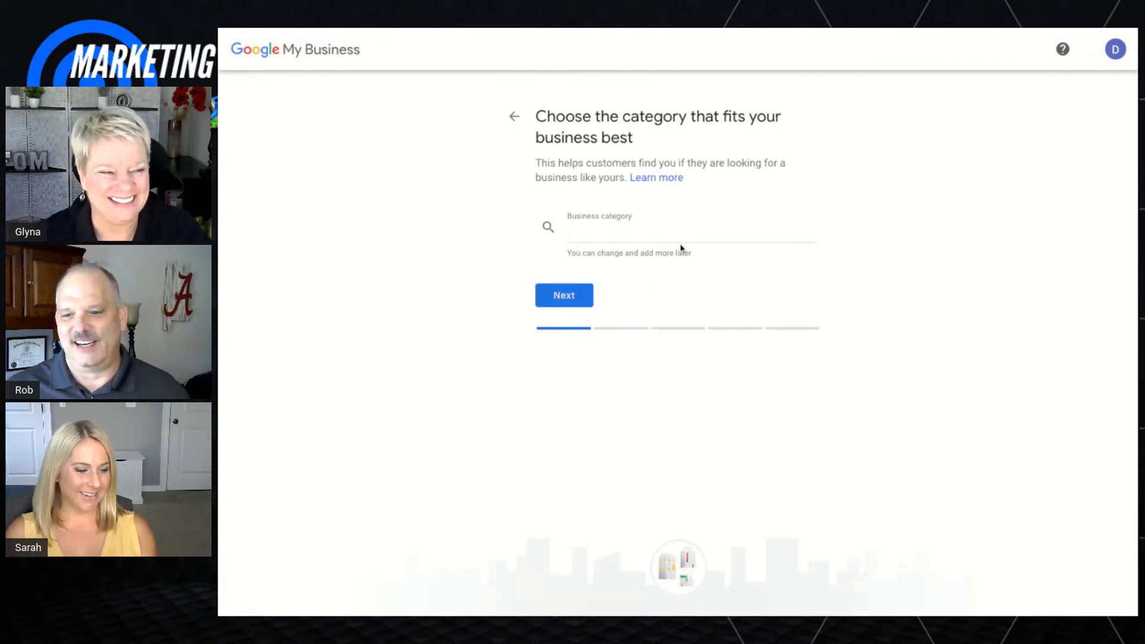
Set the business category to Electrician and answer No to adding a location customers can visit.
{"action": "left_click", "coordinate": [622, 236]}
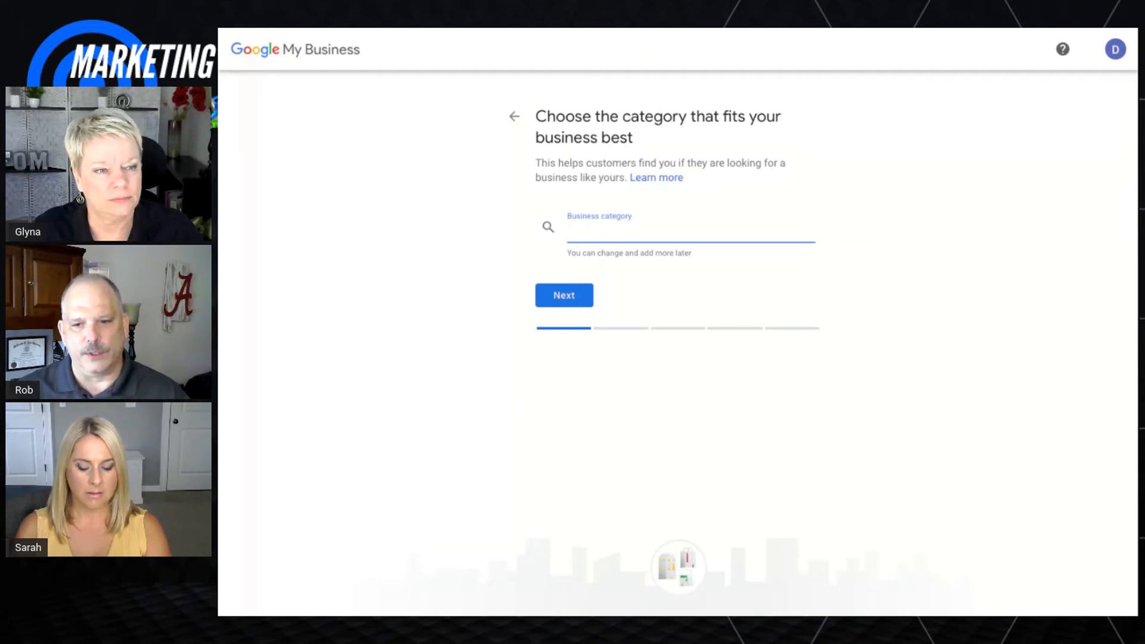
{"action": "type", "text": "el"}
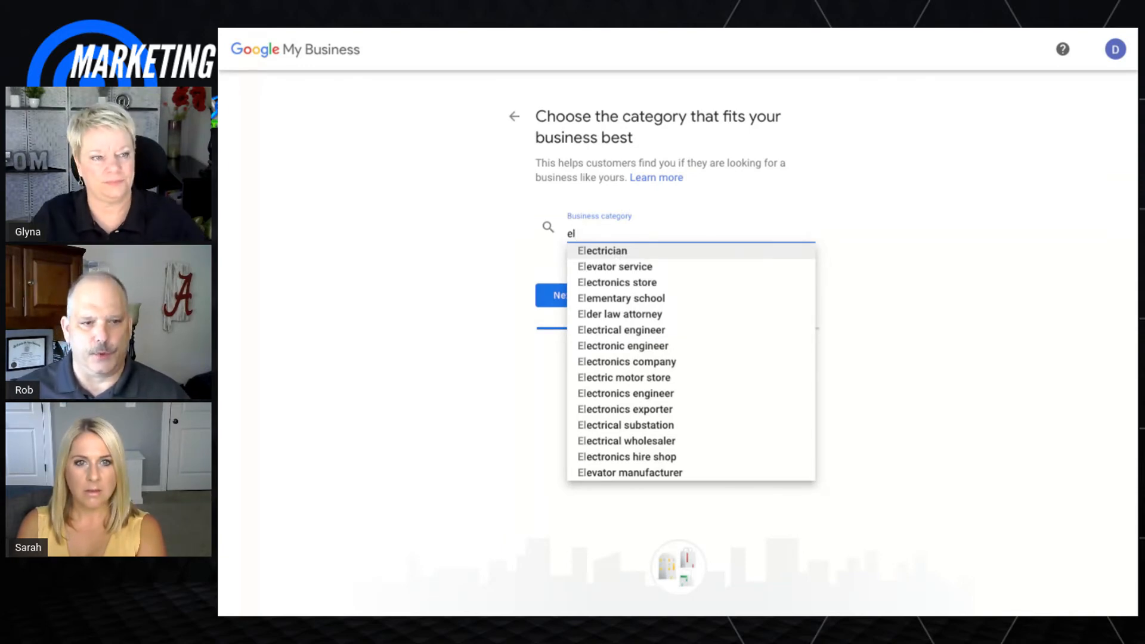
{"action": "left_click", "coordinate": [606, 255]}
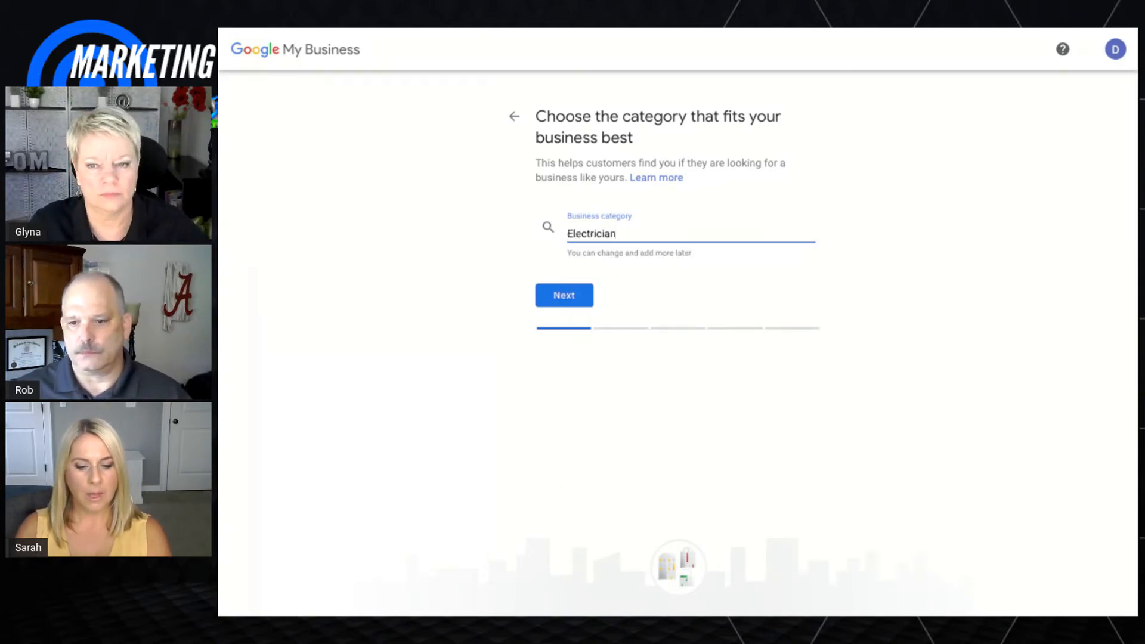
{"action": "left_click", "coordinate": [567, 300]}
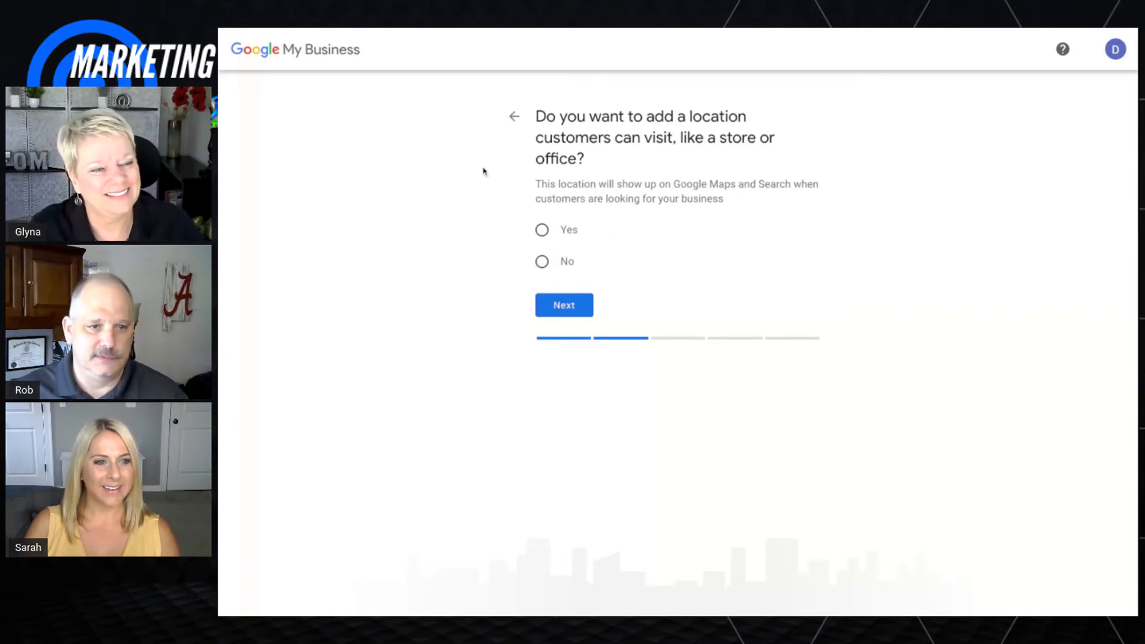
{"action": "left_click", "coordinate": [542, 262]}
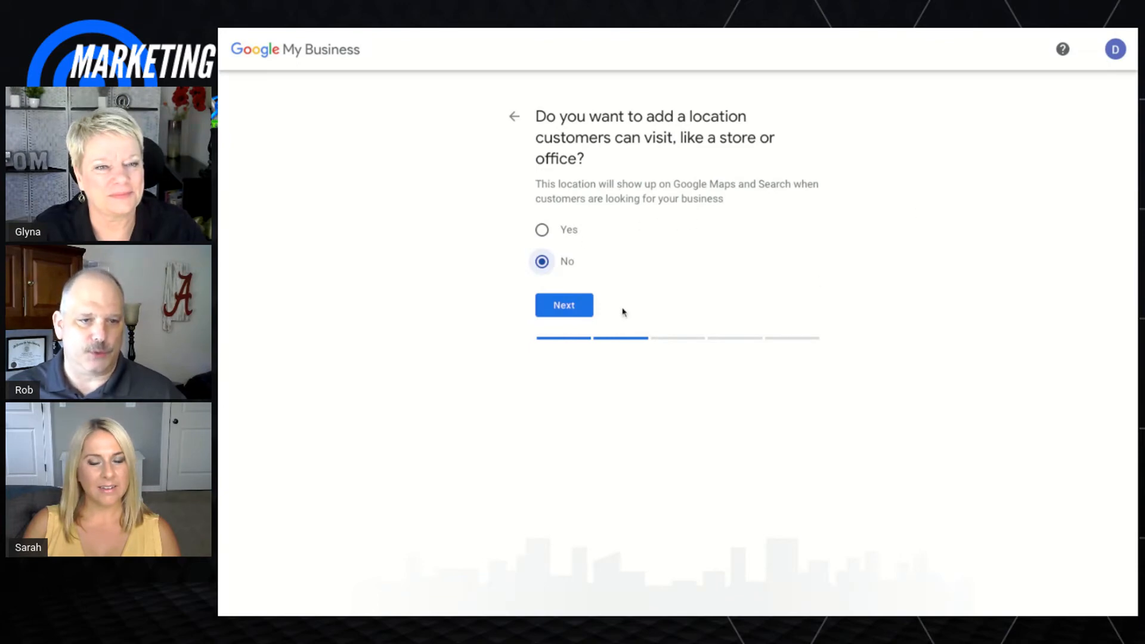
{"action": "left_click", "coordinate": [571, 313]}
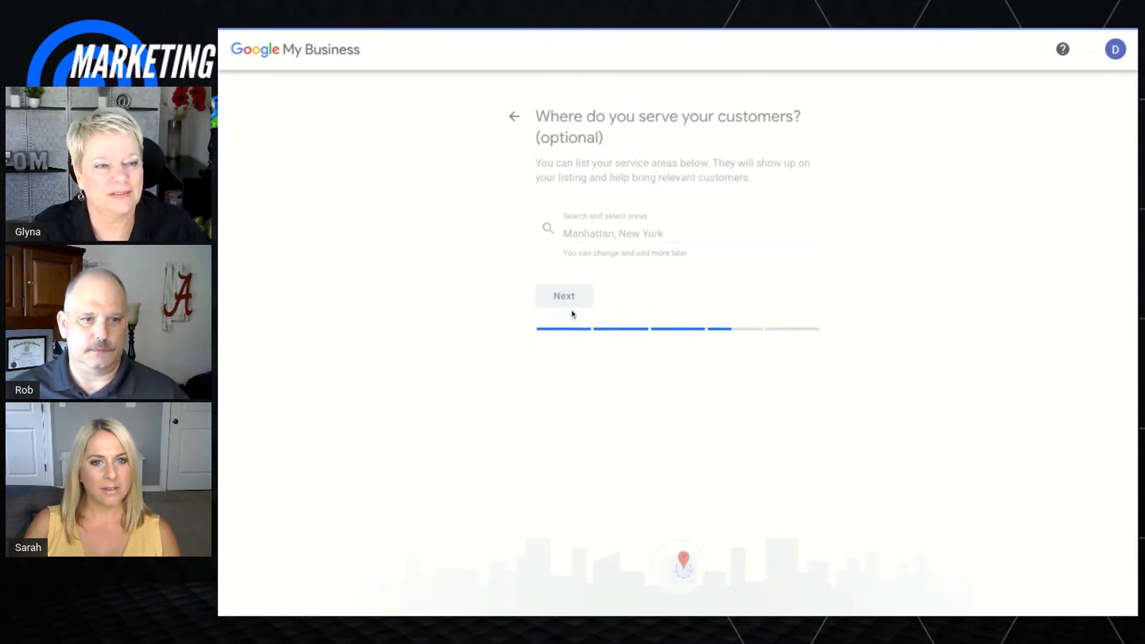
{"action": "left_click", "coordinate": [733, 233]}
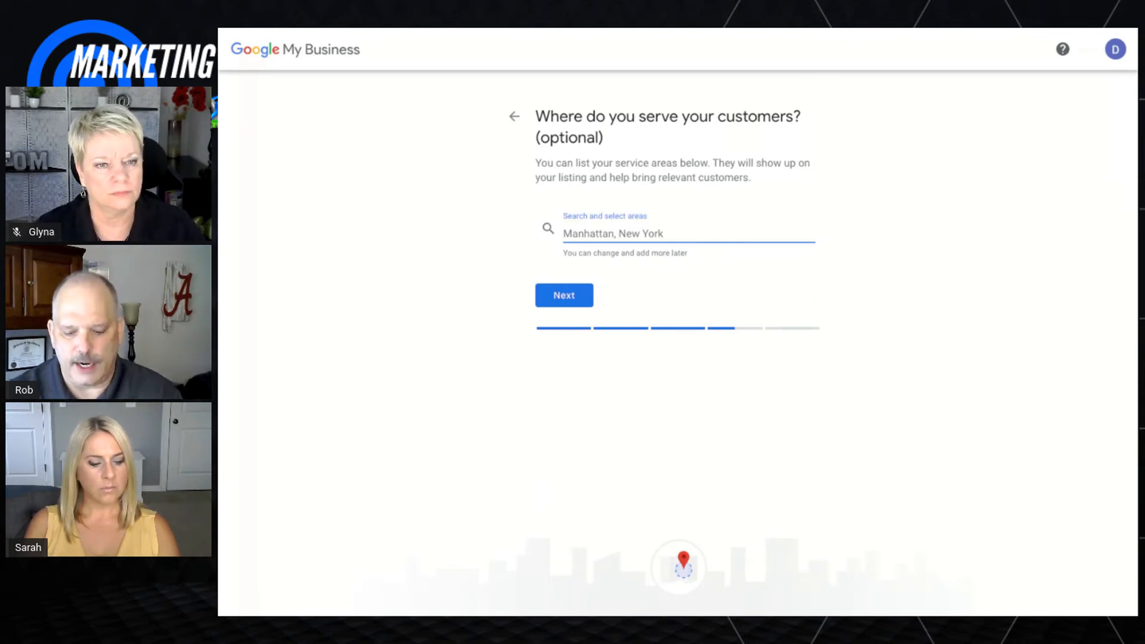
{"action": "type", "text": "birm"}
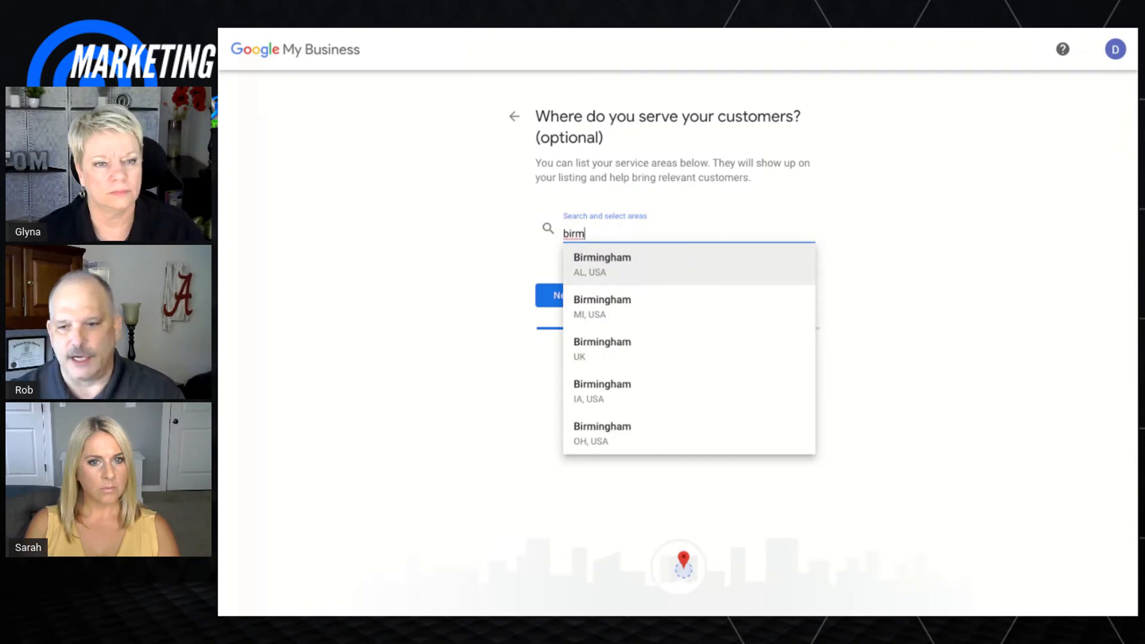
{"action": "key", "text": "BackSpace"}
{"action": "key", "text": "BackSpace"}
{"action": "key", "text": "BackSpace"}
{"action": "key", "text": "BackSpace"}
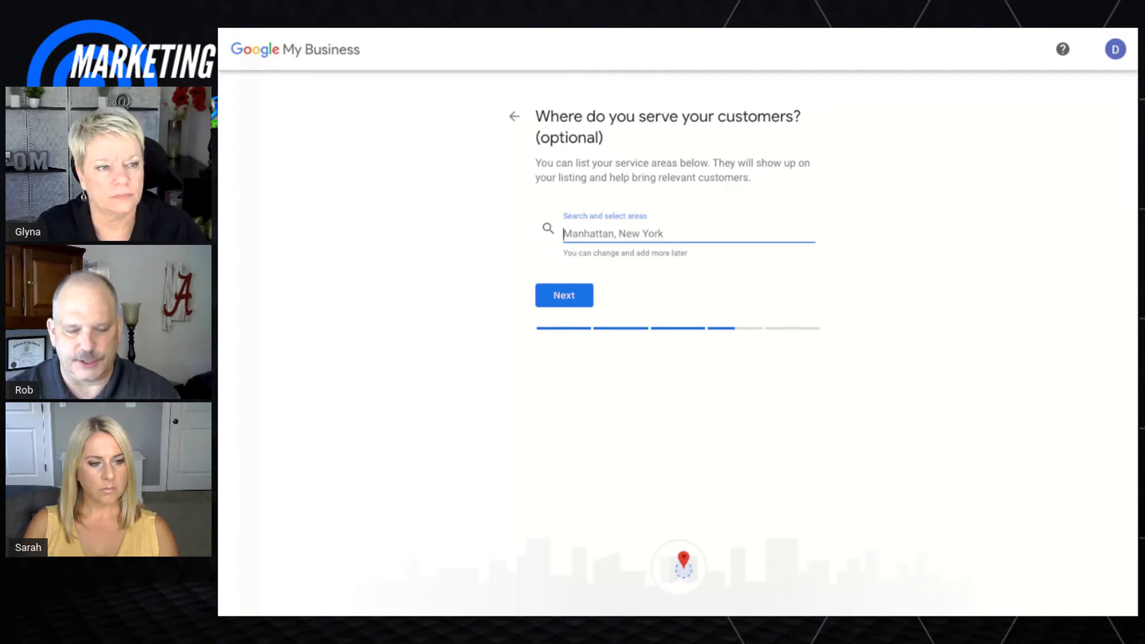
Add Jefferson County, Alabama and Shelby County, AL as the areas where customers are served.
{"action": "type", "text": "jeffer"}
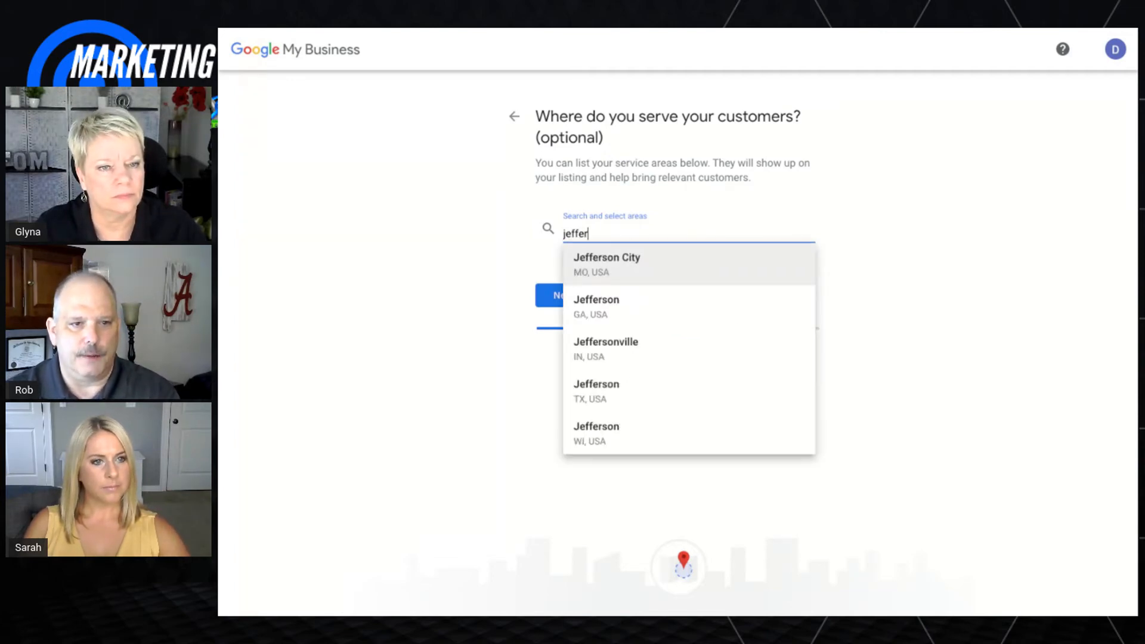
{"action": "type", "text": "son cou"}
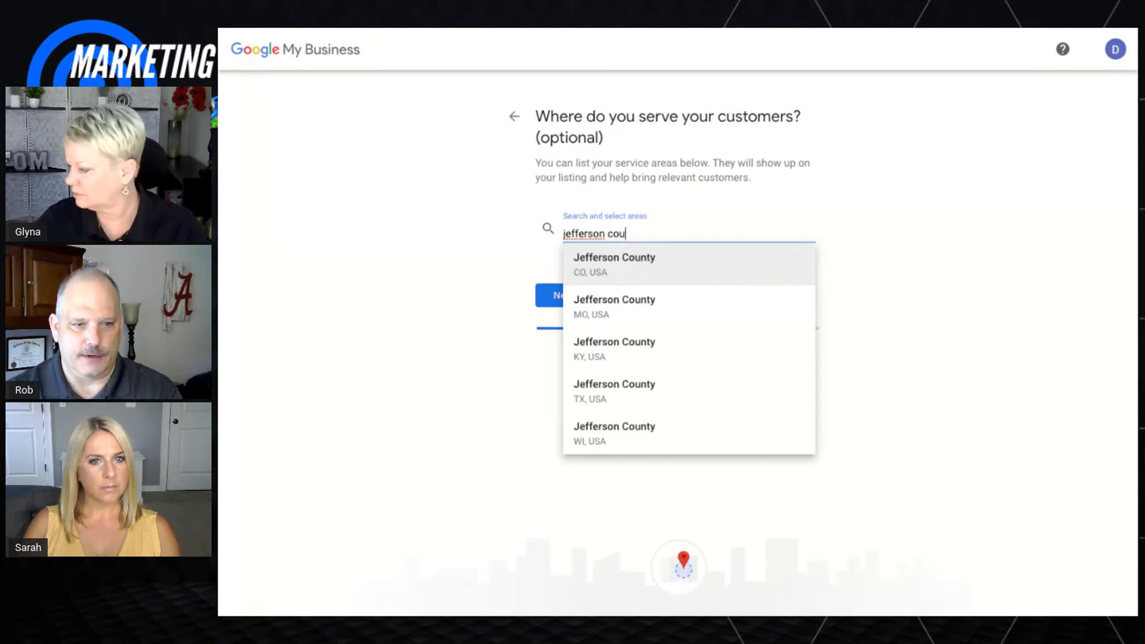
{"action": "type", "text": "nty al"}
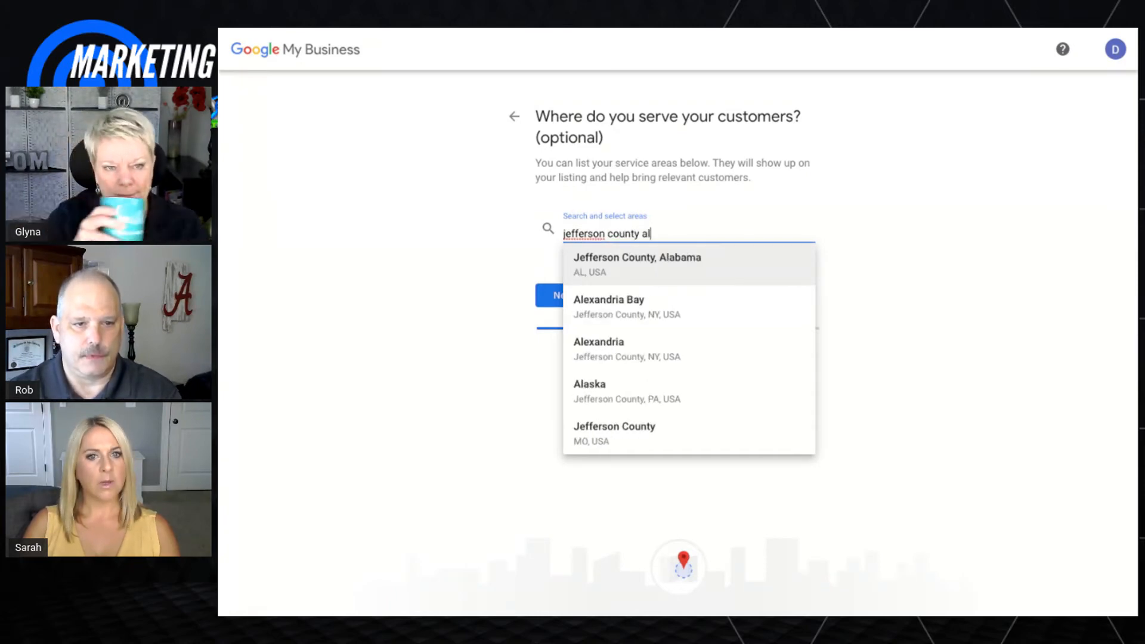
{"action": "left_click", "coordinate": [600, 266]}
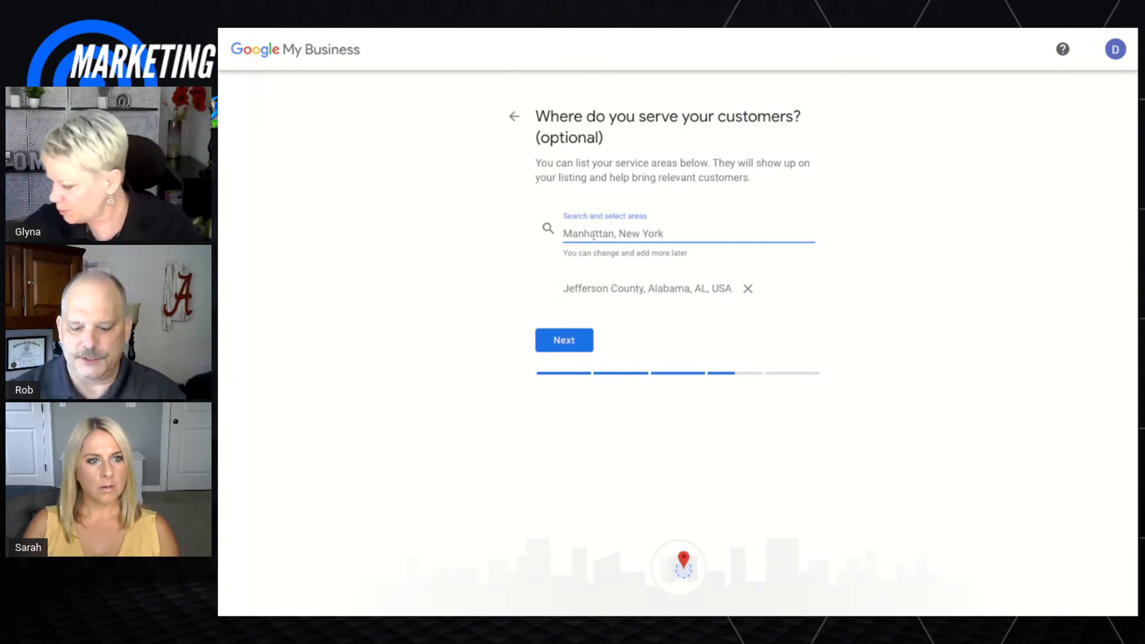
{"action": "type", "text": "shelby count"}
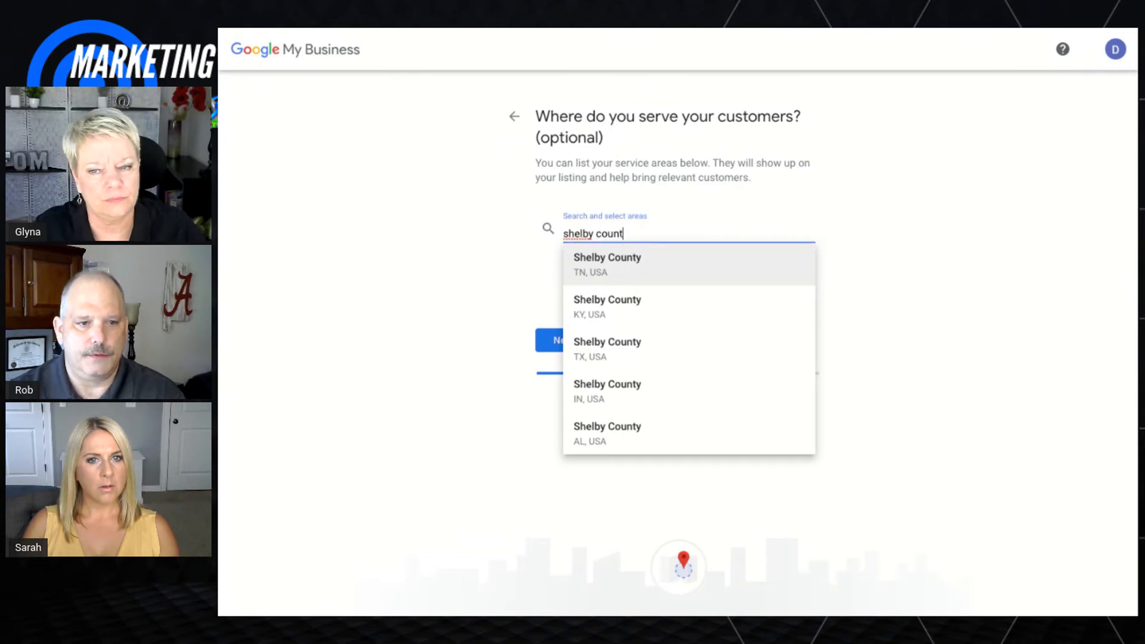
{"action": "left_click", "coordinate": [606, 437]}
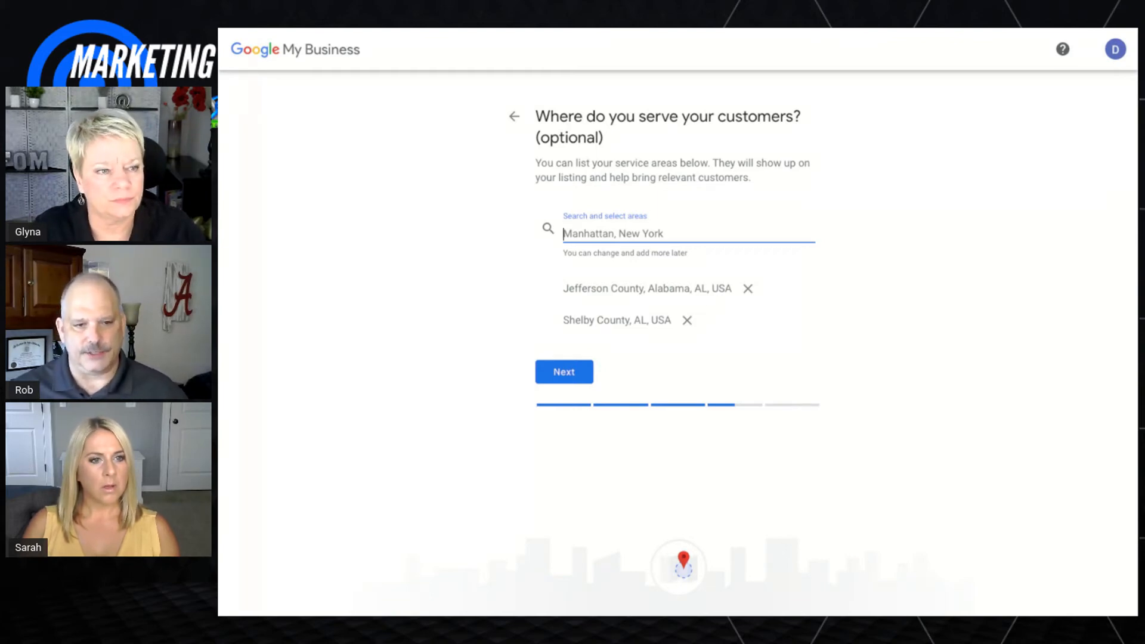
{"action": "type", "text": "a"}
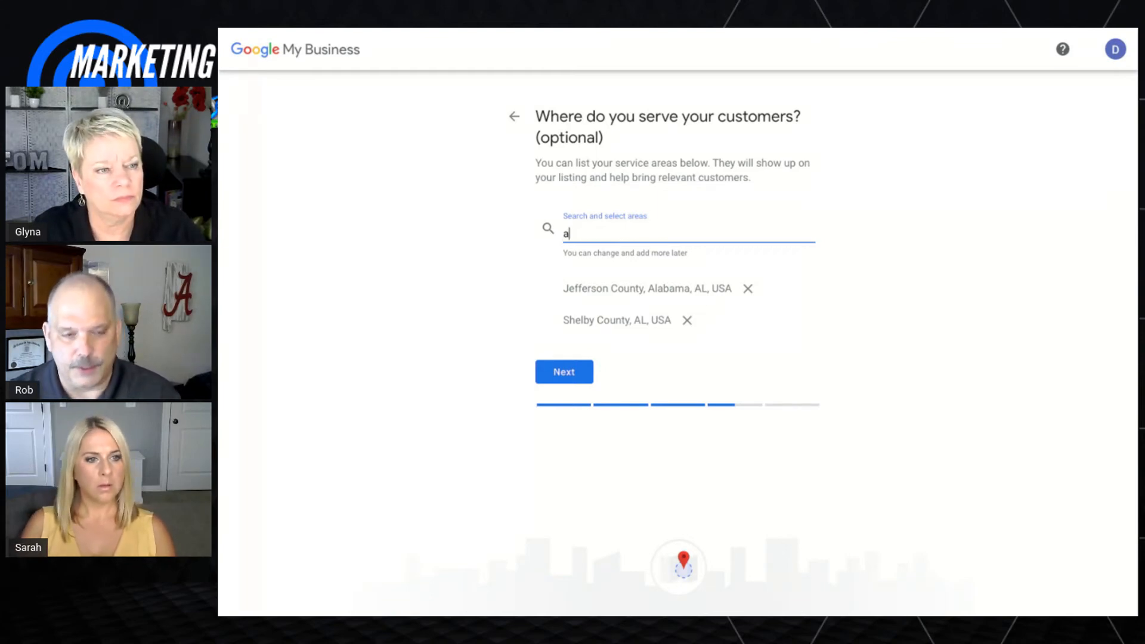
{"action": "type", "text": "la"}
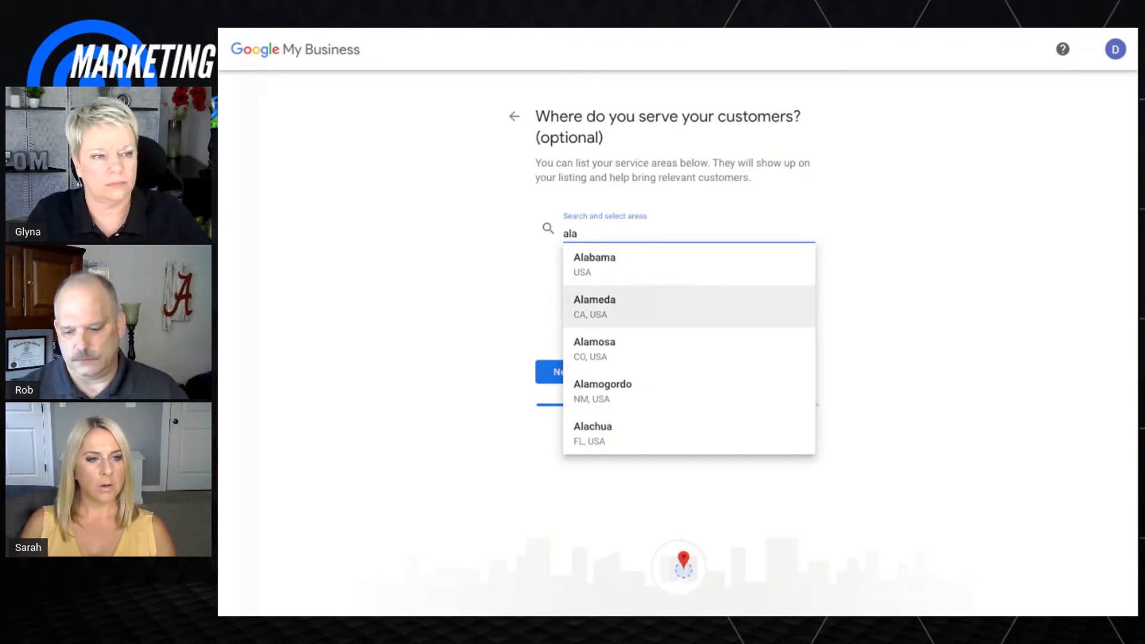
{"action": "key", "text": "BackSpace"}
{"action": "key", "text": "BackSpace"}
{"action": "key", "text": "BackSpace"}
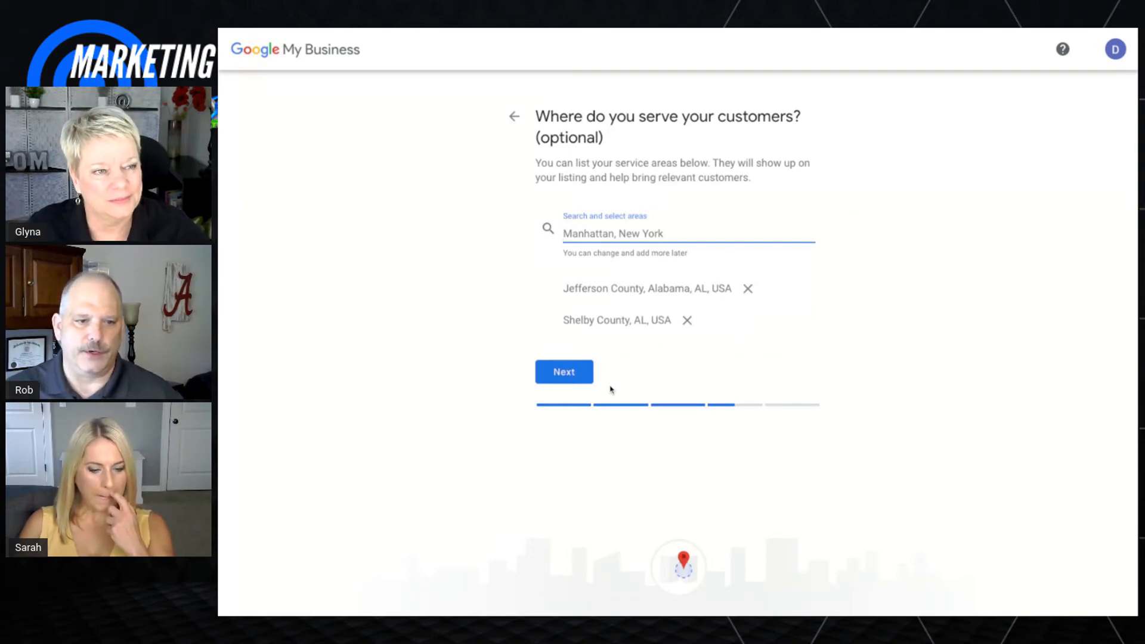
Accept the service areas and enter the business's contact phone number with the area code in parentheses.
{"action": "left_click", "coordinate": [563, 373]}
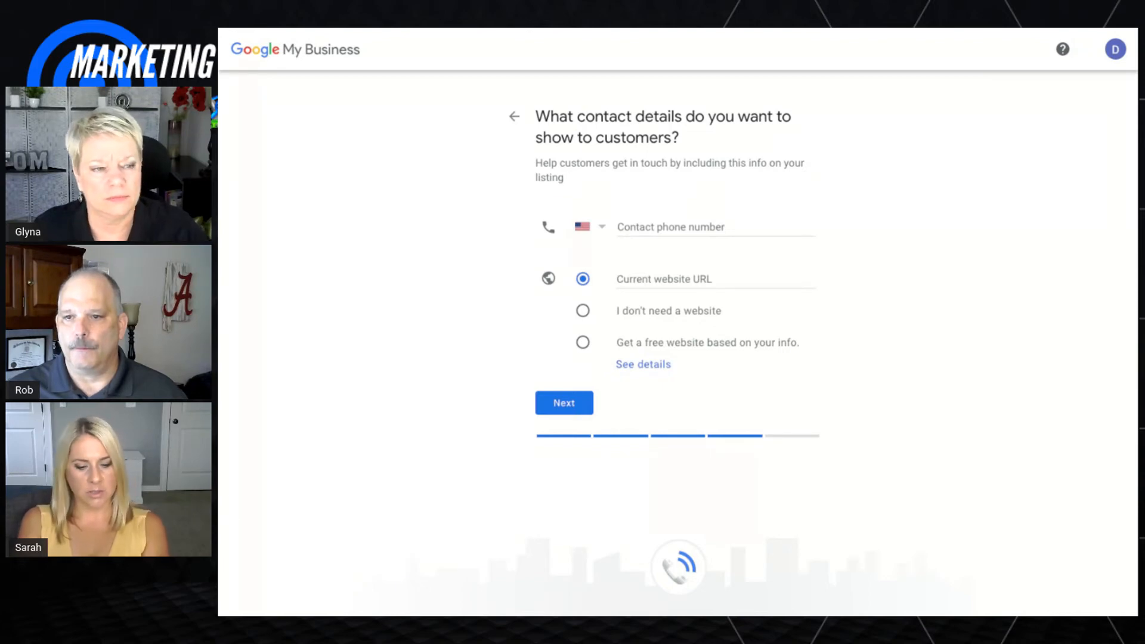
{"action": "left_click", "coordinate": [667, 228]}
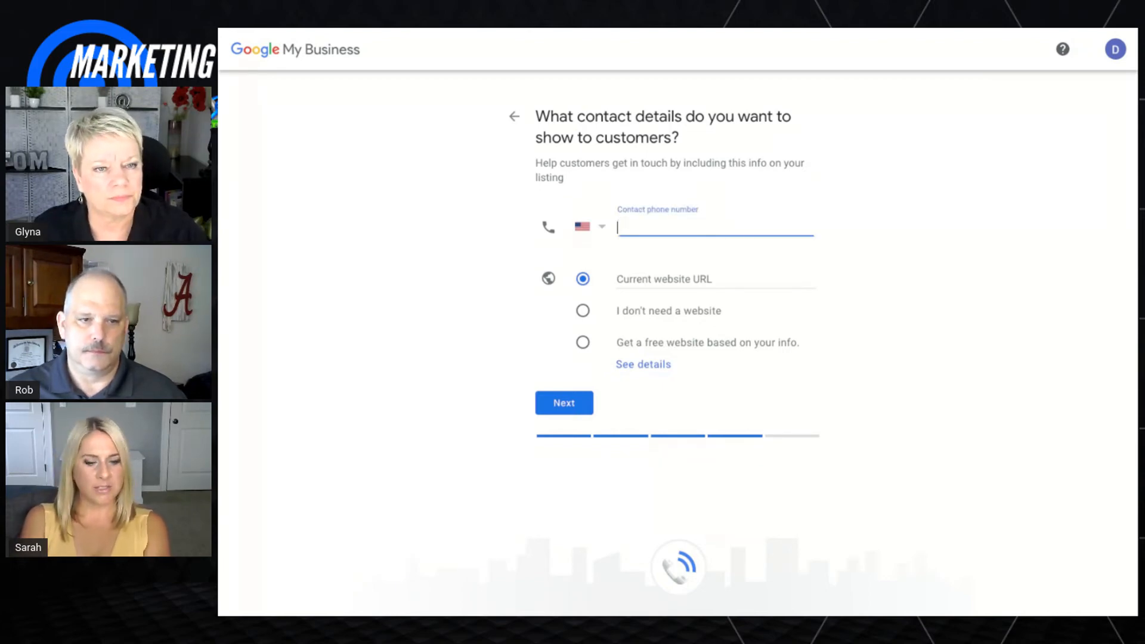
{"action": "key", "text": "ctrl+v"}
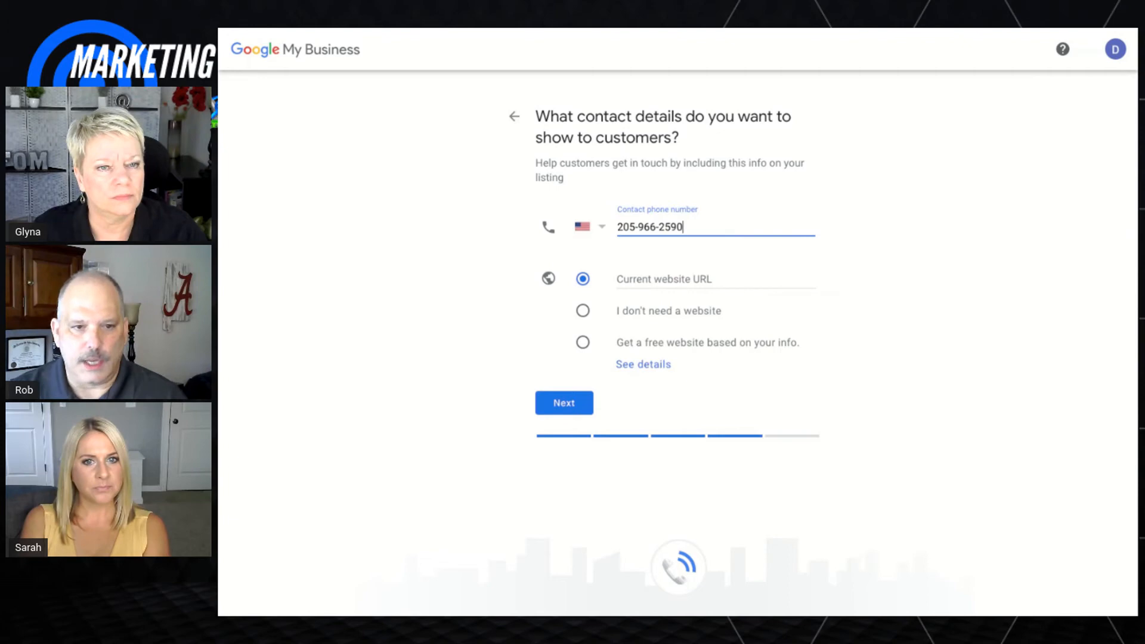
{"action": "left_click", "coordinate": [638, 227]}
{"action": "key", "text": "BackSpace"}
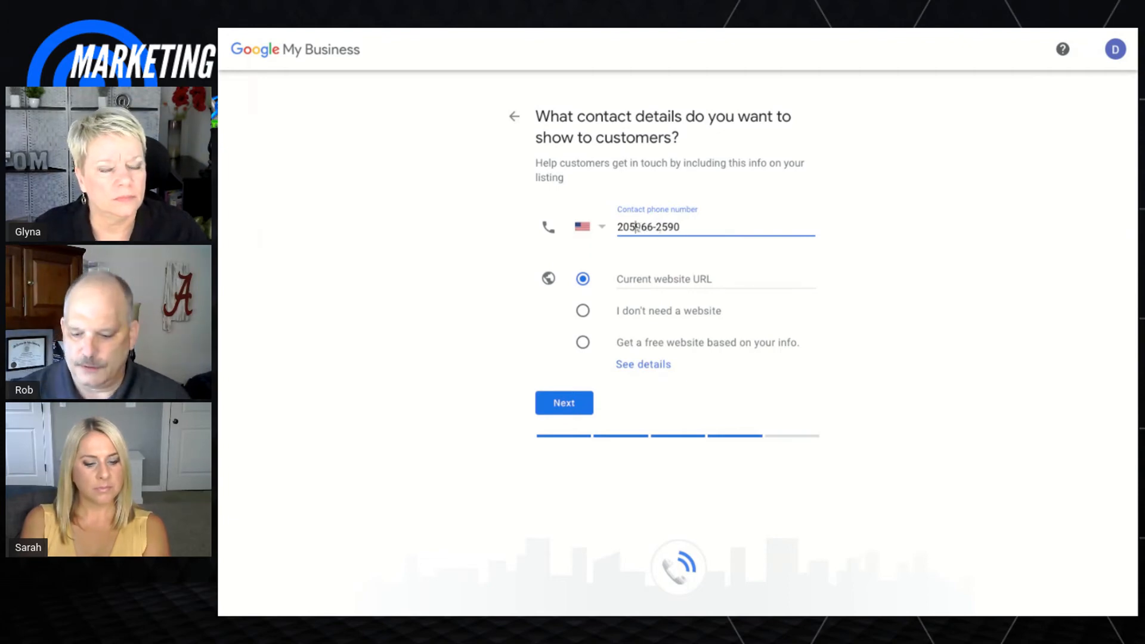
{"action": "type", "text": ")"}
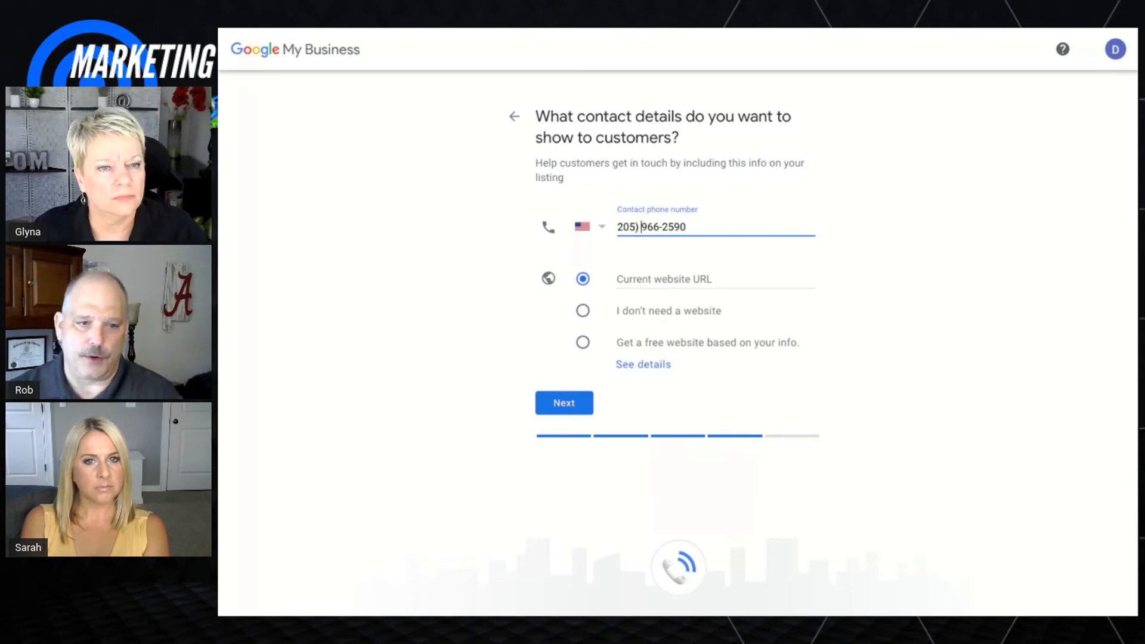
{"action": "left_click", "coordinate": [617, 227]}
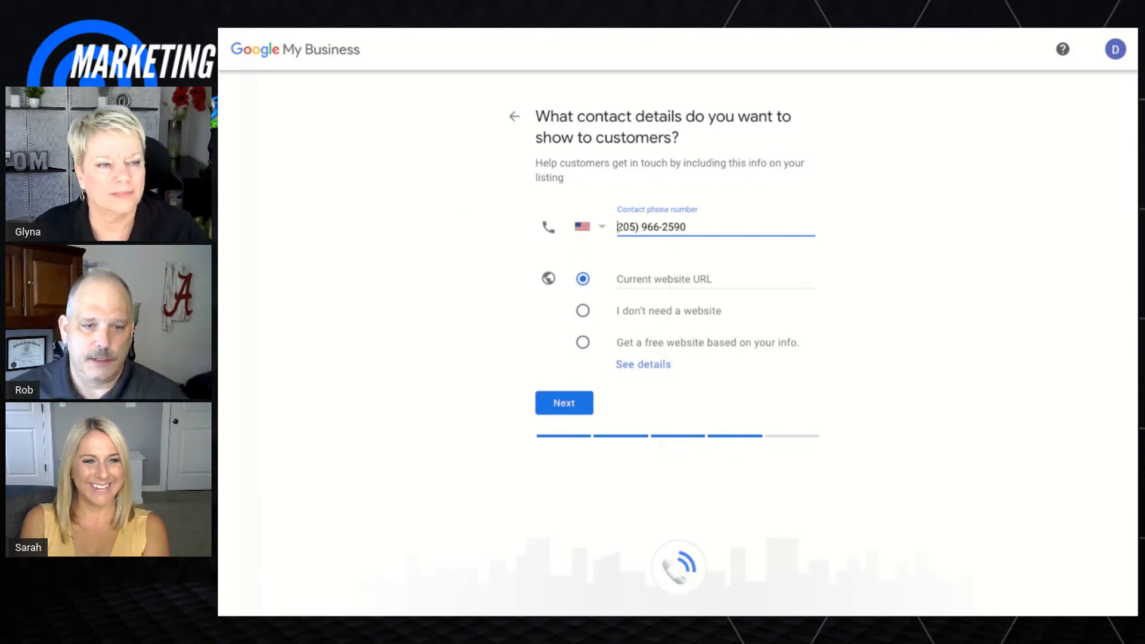
{"action": "type", "text": "("}
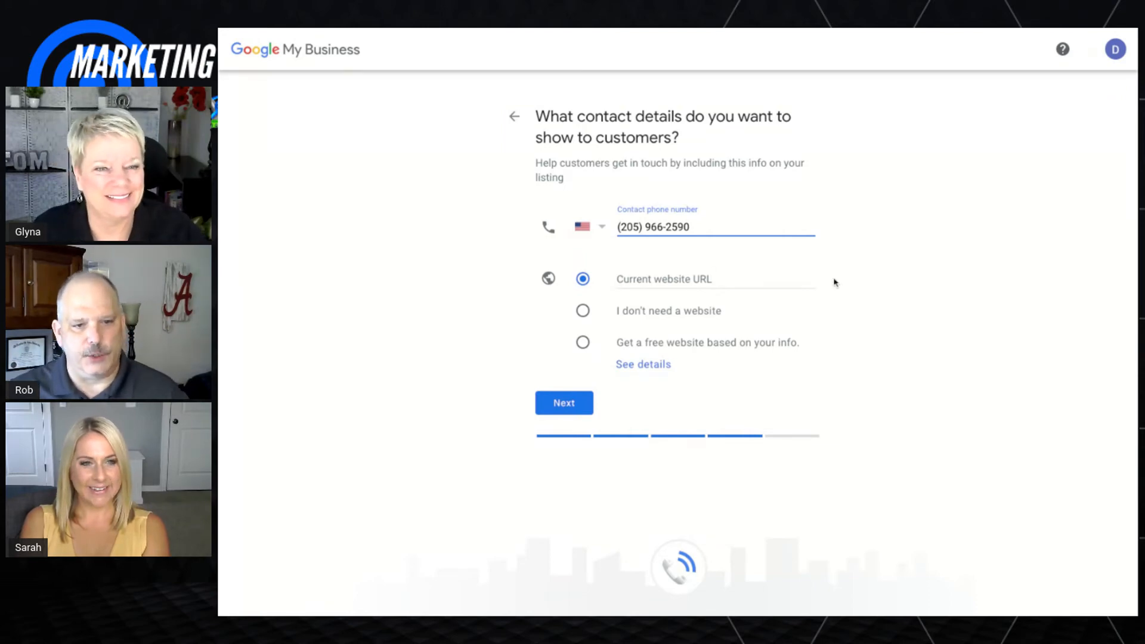
Choose "I don't need a website" for the contact details and finish creating the listing.
{"action": "left_click", "coordinate": [585, 315]}
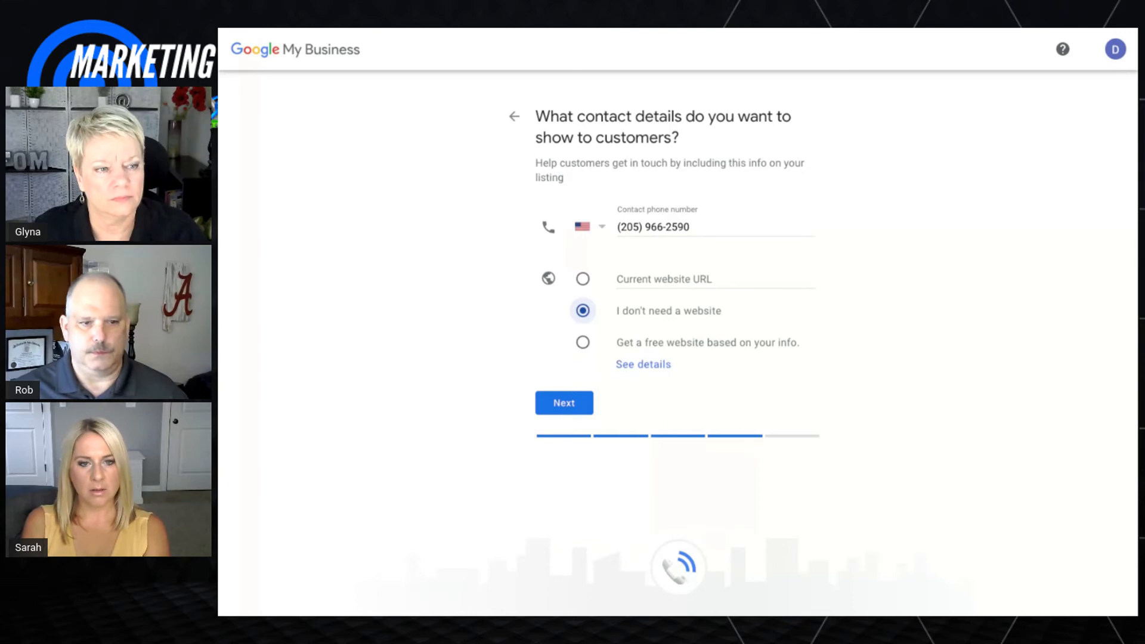
{"action": "left_click", "coordinate": [564, 403]}
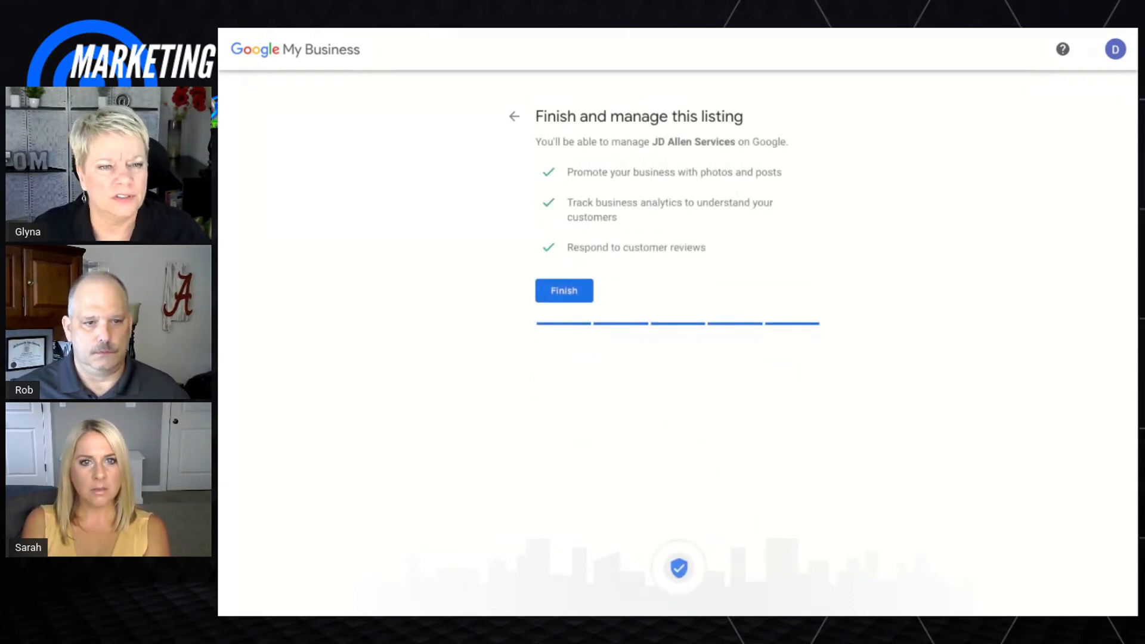
{"action": "left_click", "coordinate": [569, 292]}
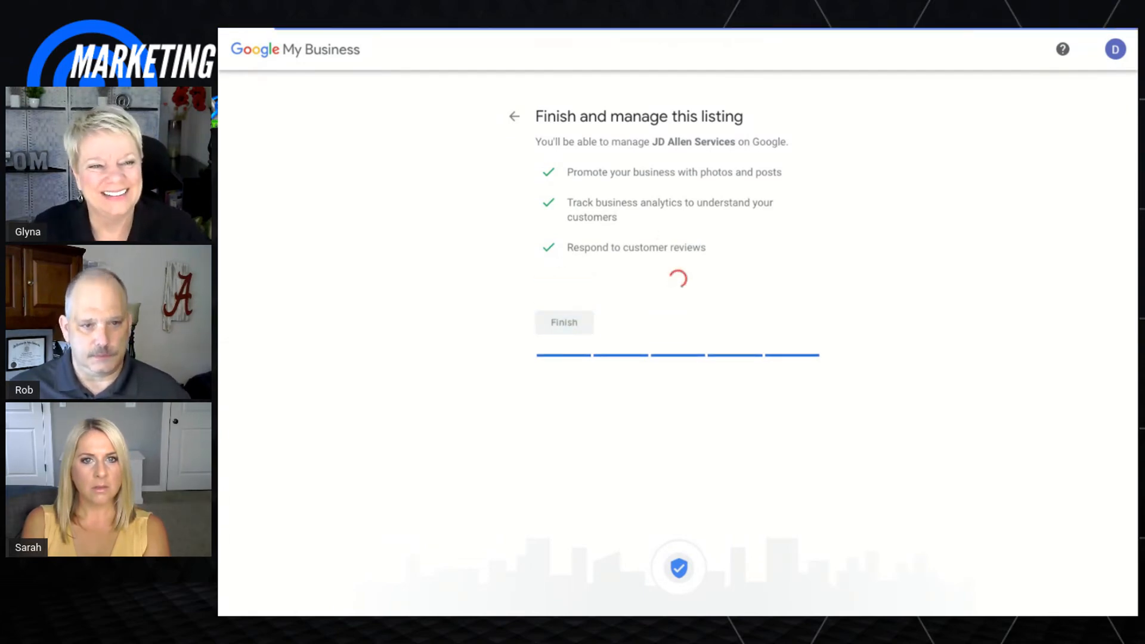
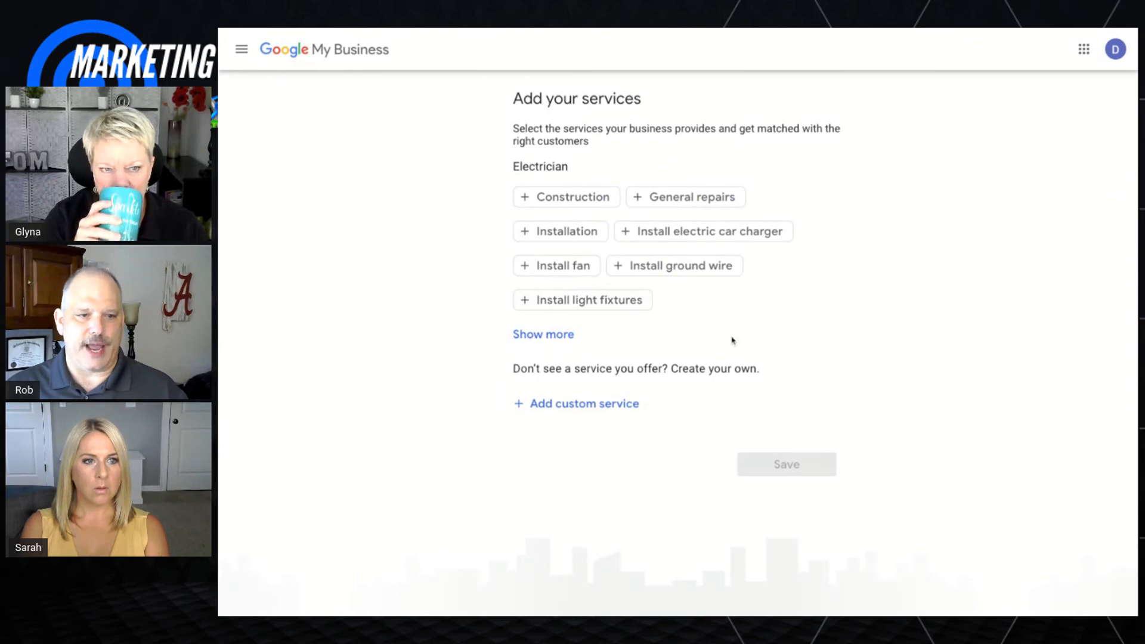
Select the services Construction, General repairs, Installation, Install electric car charger, Install fan, Install ground wire and Install light fixtures.
{"action": "left_click", "coordinate": [568, 203]}
{"action": "left_click", "coordinate": [690, 202]}
{"action": "left_click", "coordinate": [684, 231]}
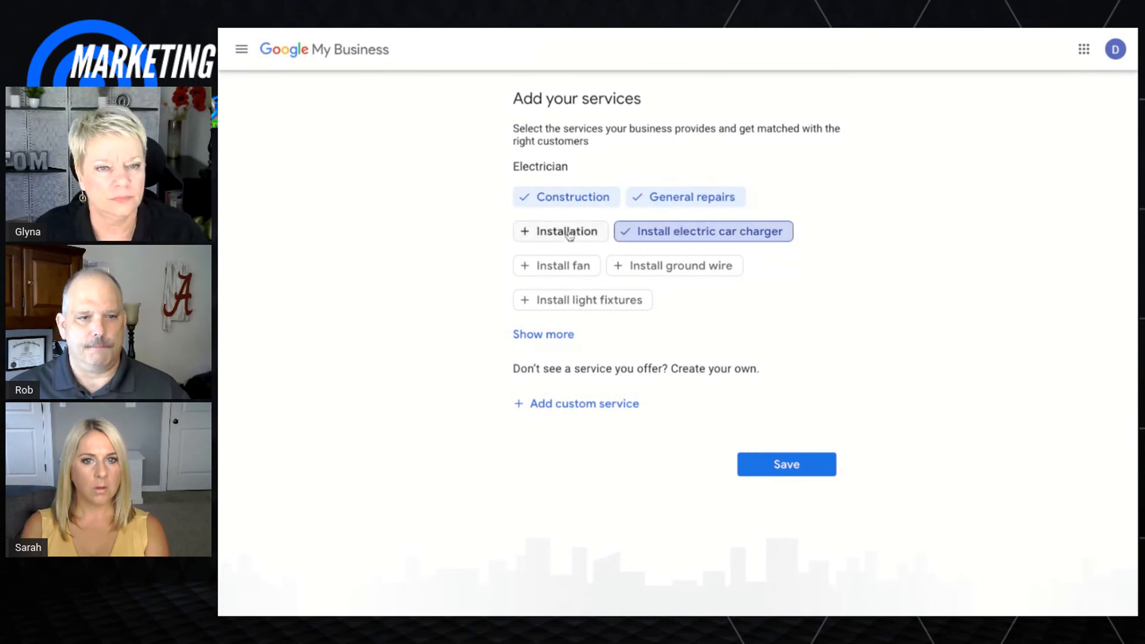
{"action": "left_click", "coordinate": [568, 236]}
{"action": "left_click", "coordinate": [562, 266]}
{"action": "left_click", "coordinate": [686, 267]}
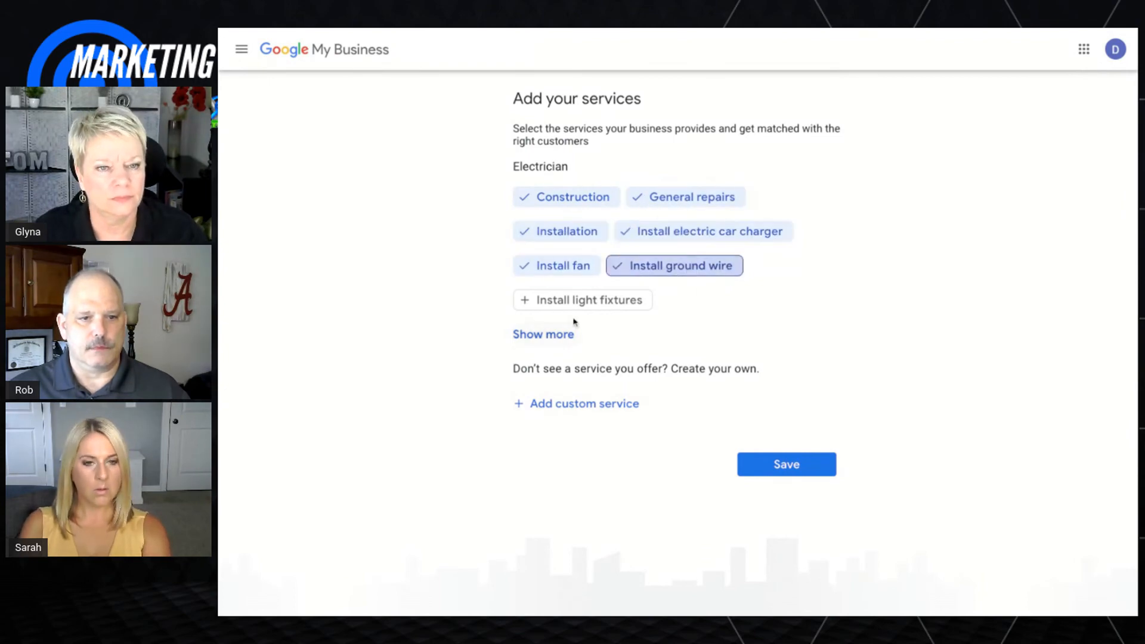
{"action": "left_click", "coordinate": [574, 300]}
Expand the list of services and select Install outdoor lighting, Install outlets or switches, Relocate outlets or switches and Remodeling.
{"action": "left_click", "coordinate": [544, 333]}
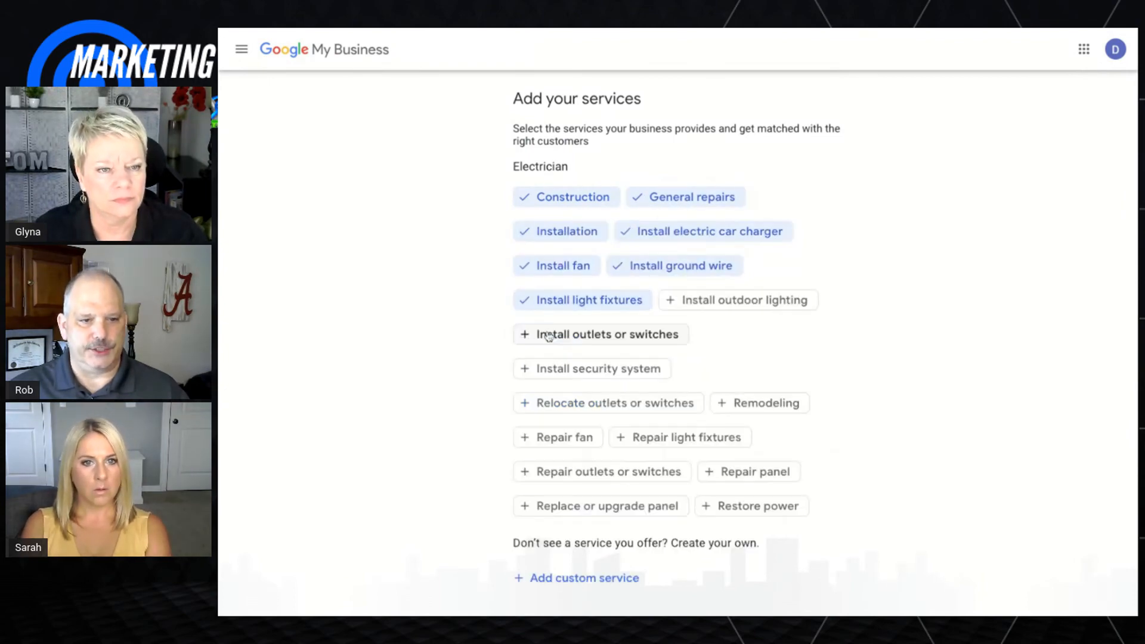
{"action": "left_click", "coordinate": [742, 302]}
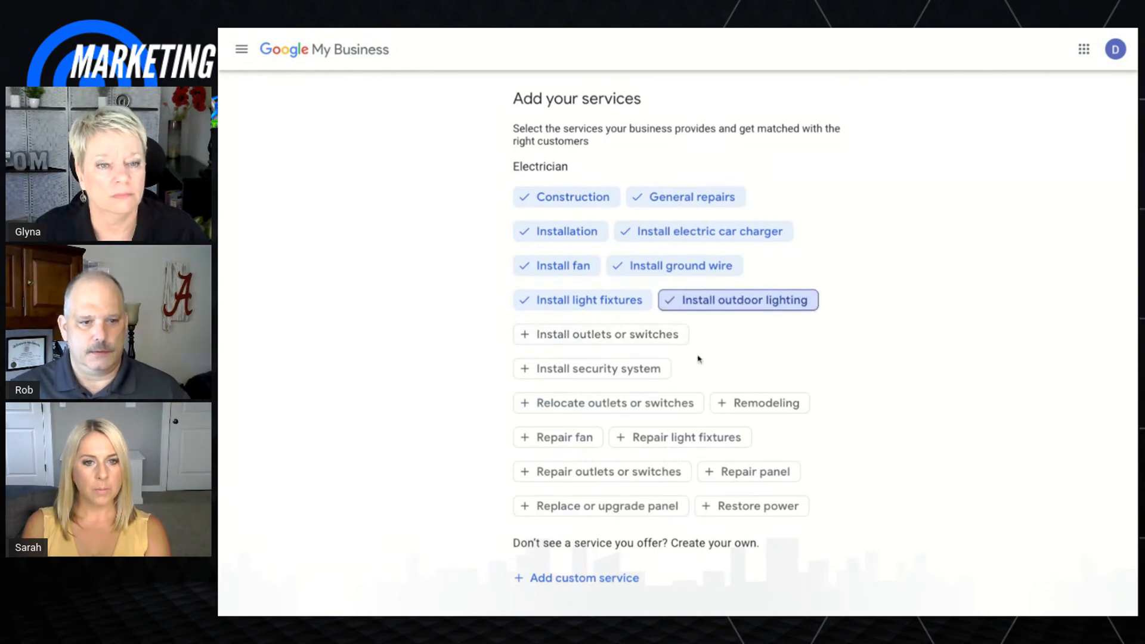
{"action": "left_click", "coordinate": [613, 334]}
{"action": "left_click", "coordinate": [617, 377]}
{"action": "left_click", "coordinate": [616, 374]}
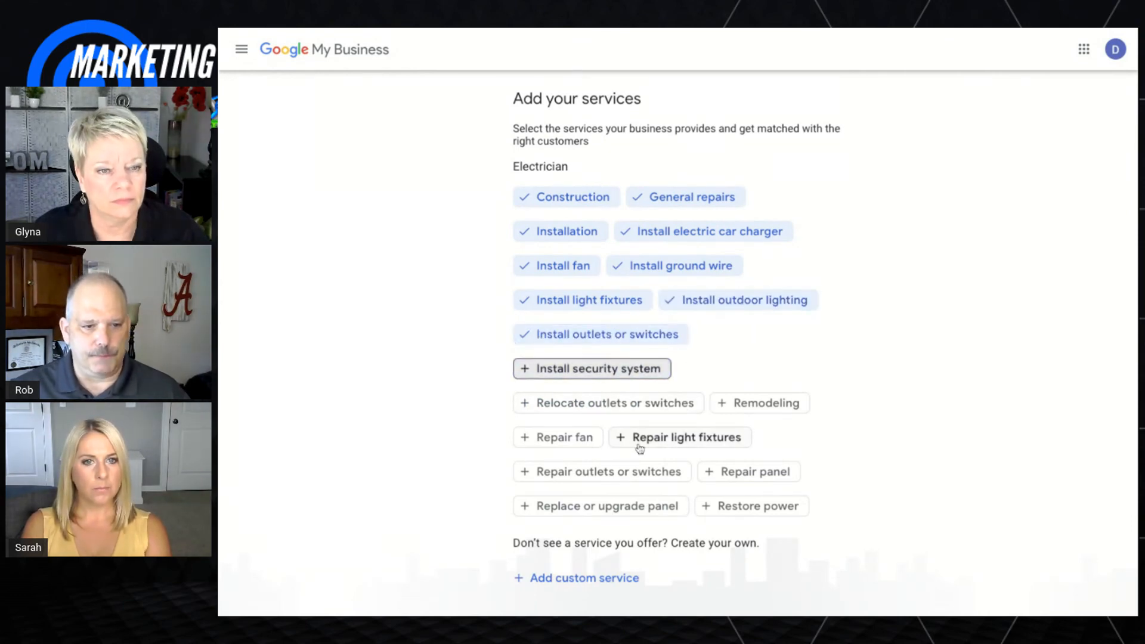
{"action": "left_click", "coordinate": [618, 406]}
{"action": "left_click", "coordinate": [760, 403]}
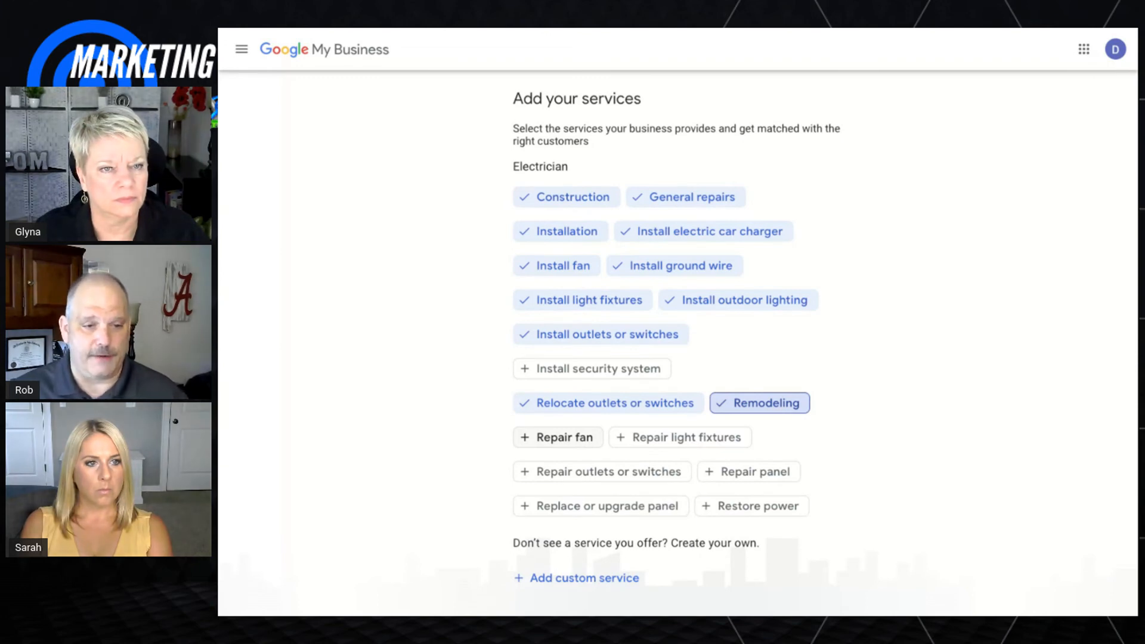
Select Repair fan, Repair light fixtures, Repair panel, Repair outlets or switches, Replace or upgrade panel and Restore power, and save the services.
{"action": "left_click", "coordinate": [571, 440]}
{"action": "left_click", "coordinate": [668, 444]}
{"action": "left_click", "coordinate": [739, 474]}
{"action": "left_click", "coordinate": [590, 475]}
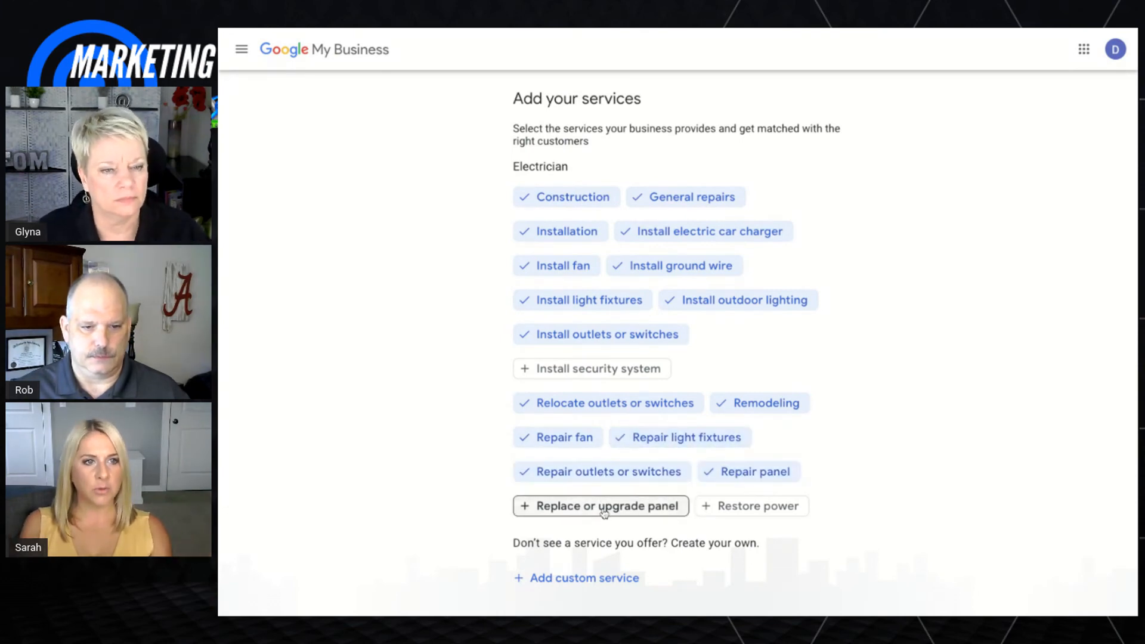
{"action": "left_click", "coordinate": [603, 512]}
{"action": "left_click", "coordinate": [768, 508]}
{"action": "scroll", "coordinate": [959, 475], "scroll_direction": "down", "scroll_amount": 1}
{"action": "scroll", "coordinate": [956, 473], "scroll_direction": "down", "scroll_amount": 1}
{"action": "scroll", "coordinate": [946, 481], "scroll_direction": "up", "scroll_amount": 1}
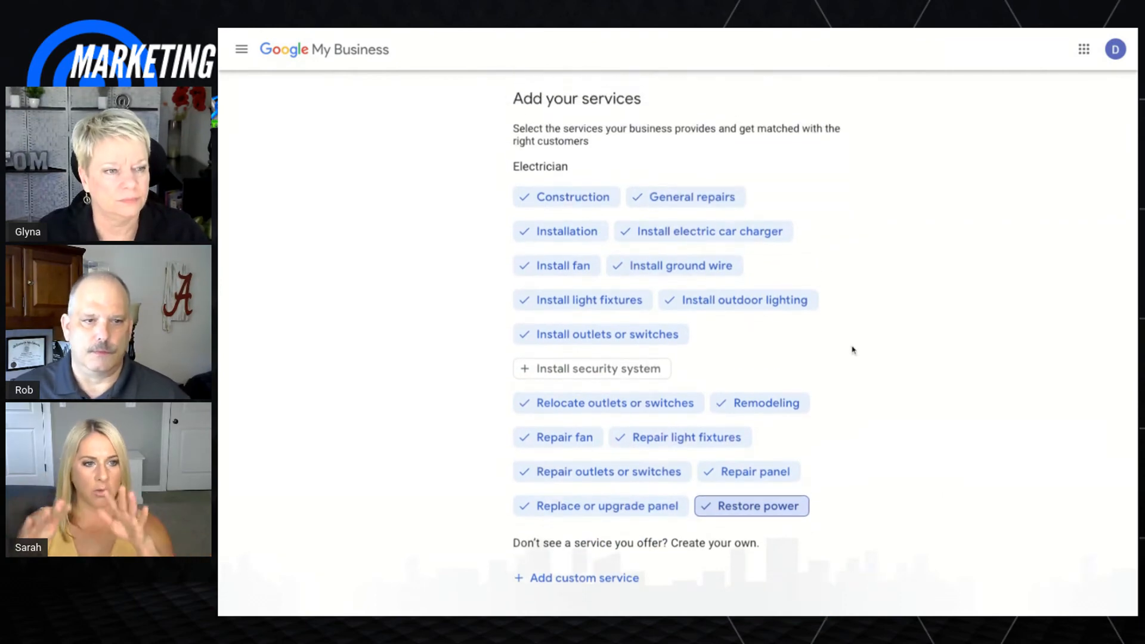
{"action": "scroll", "coordinate": [907, 491], "scroll_direction": "down", "scroll_amount": 1}
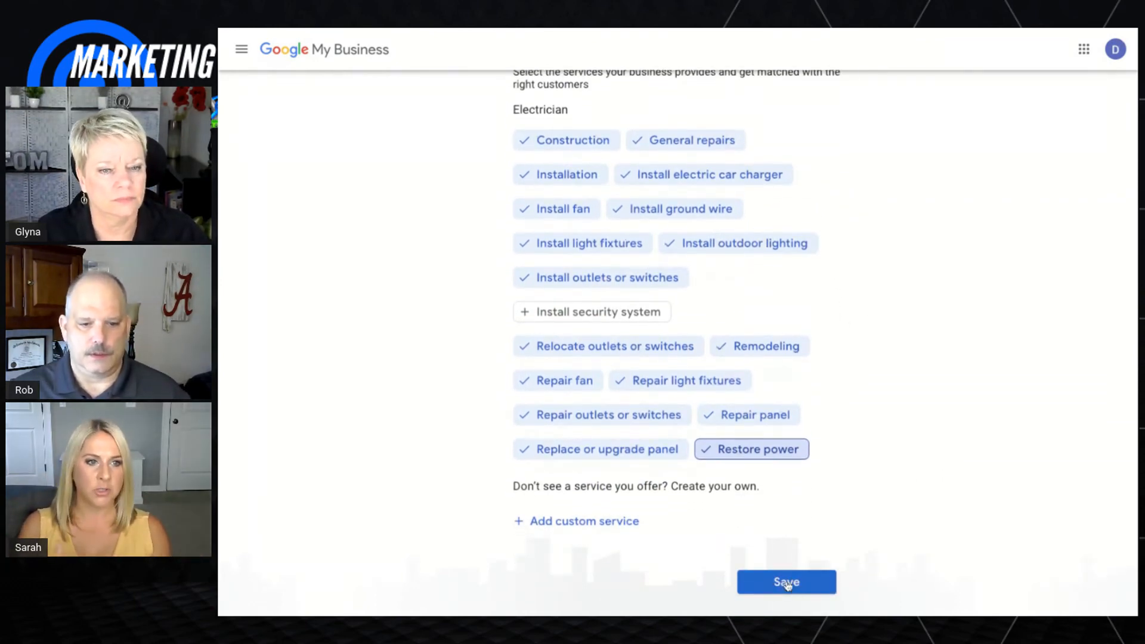
{"action": "left_click", "coordinate": [787, 583]}
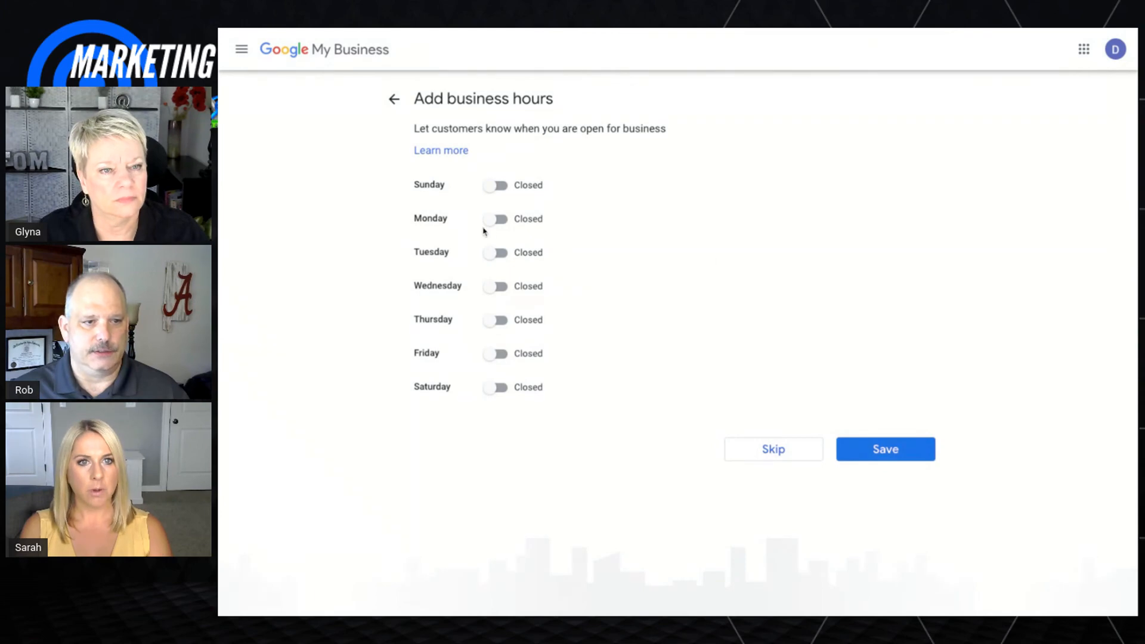
Mark Monday as open and set its business hours from 8:00 AM to 5:00 PM.
{"action": "left_click", "coordinate": [502, 223]}
{"action": "left_click", "coordinate": [597, 222]}
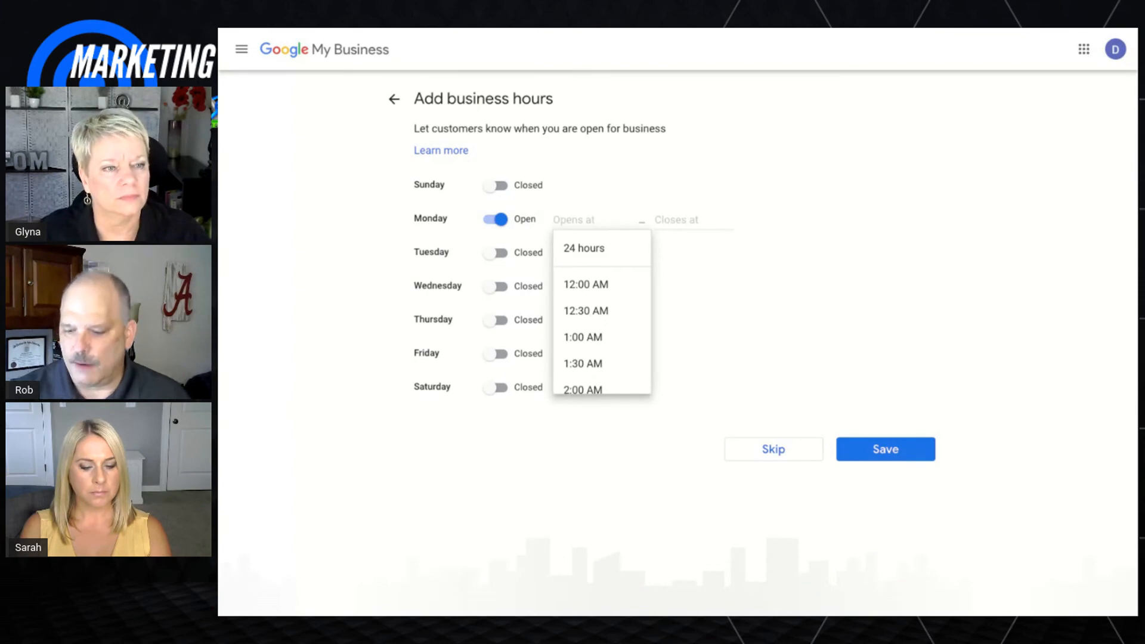
{"action": "type", "text": "8"}
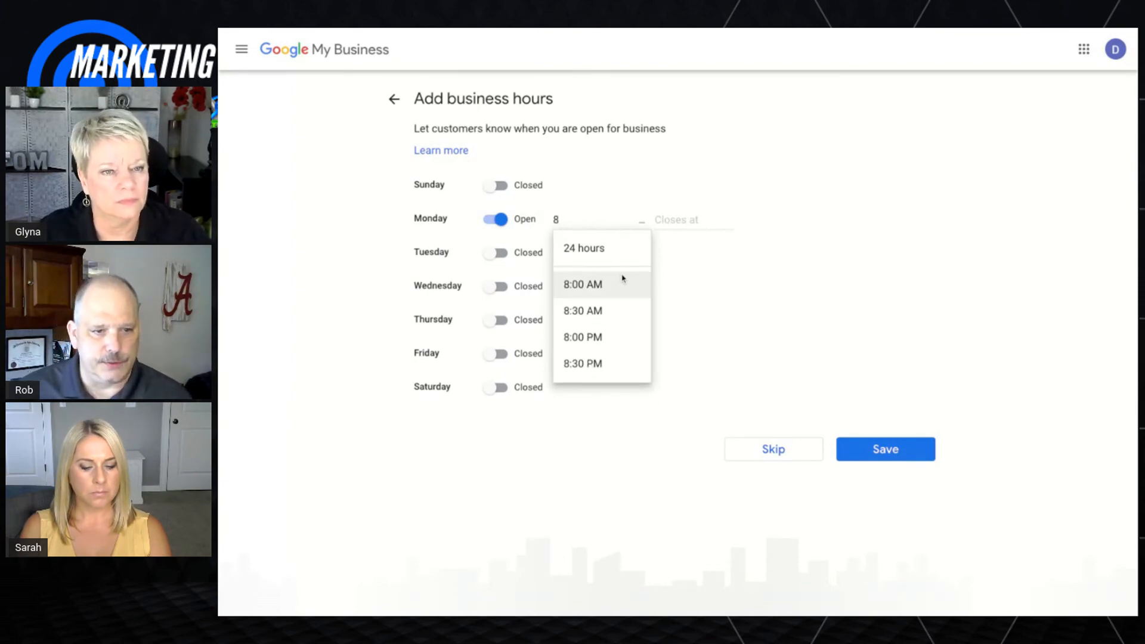
{"action": "left_click", "coordinate": [605, 288]}
{"action": "left_click", "coordinate": [674, 222]}
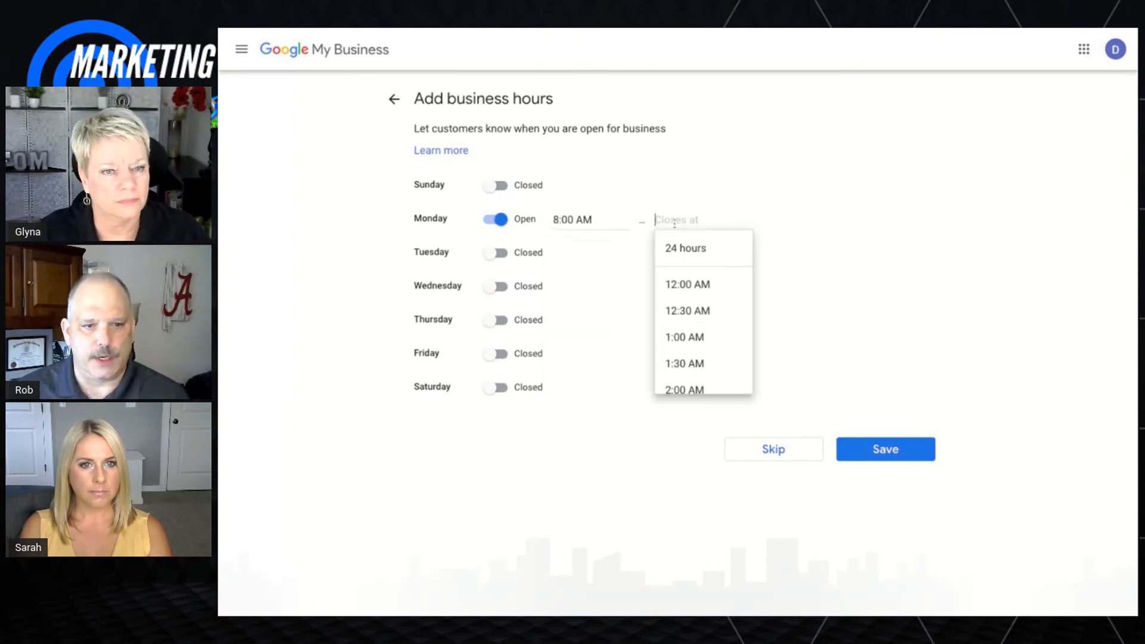
{"action": "type", "text": "5"}
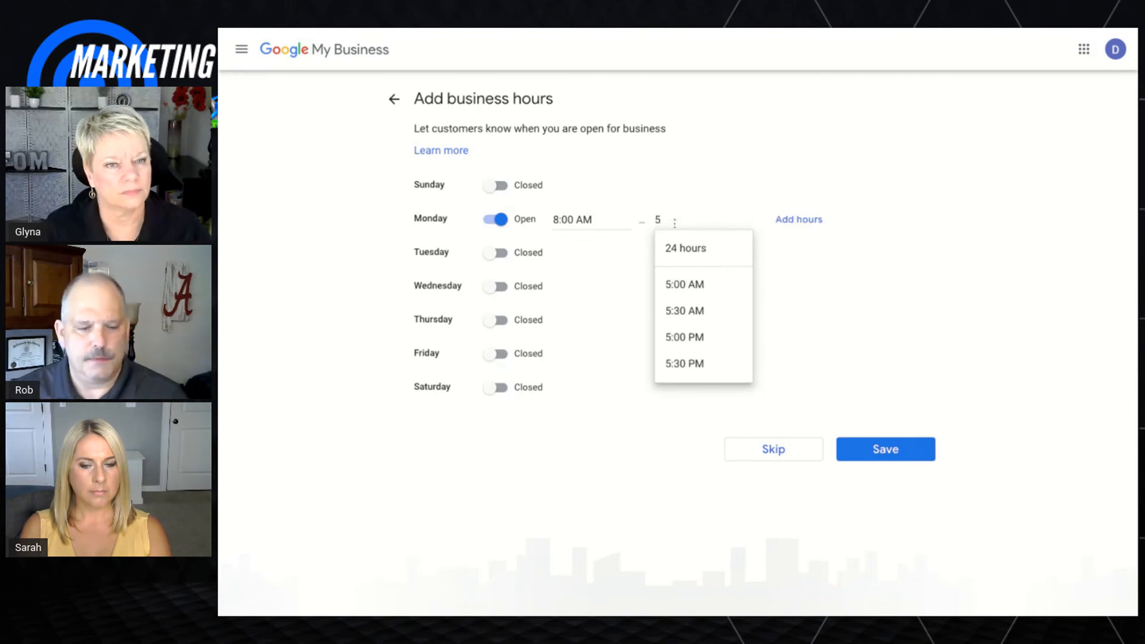
{"action": "left_click", "coordinate": [691, 337]}
Mark Tuesday as open and set its business hours from 8:00 AM to 5:00 PM.
{"action": "left_click", "coordinate": [503, 258]}
{"action": "left_click", "coordinate": [609, 256]}
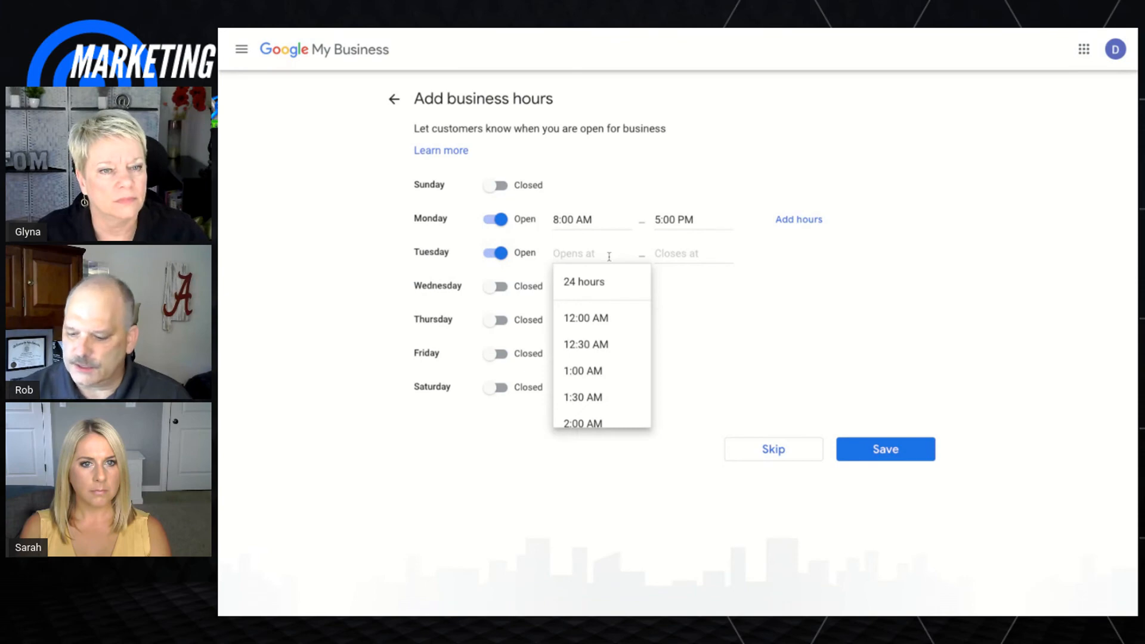
{"action": "type", "text": "8"}
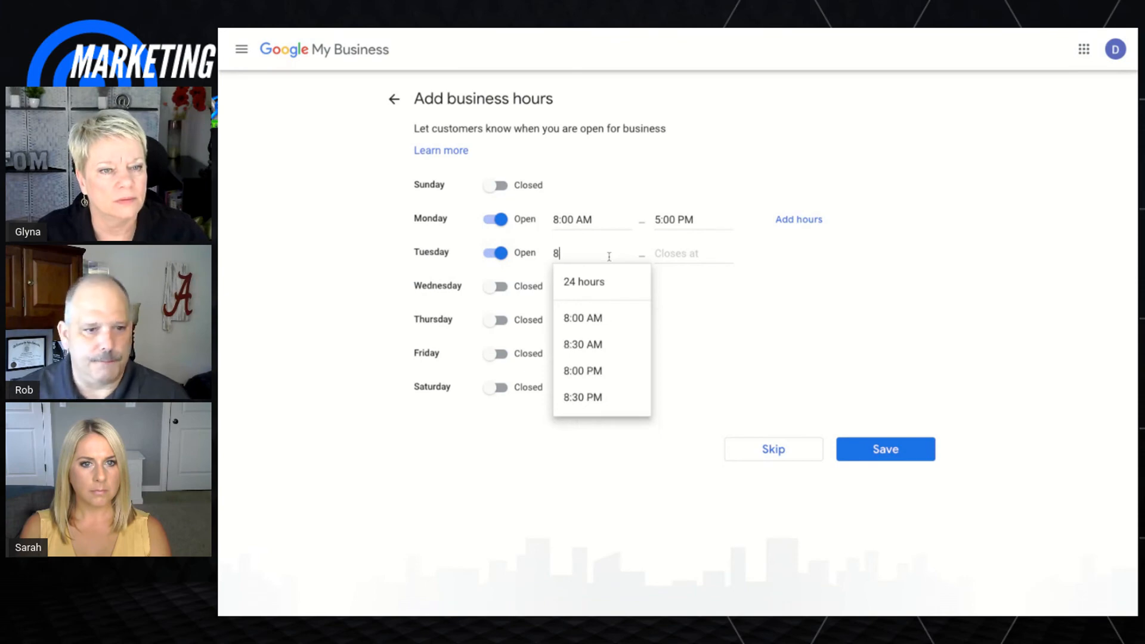
{"action": "left_click", "coordinate": [596, 321]}
{"action": "left_click", "coordinate": [683, 255]}
{"action": "type", "text": "5"}
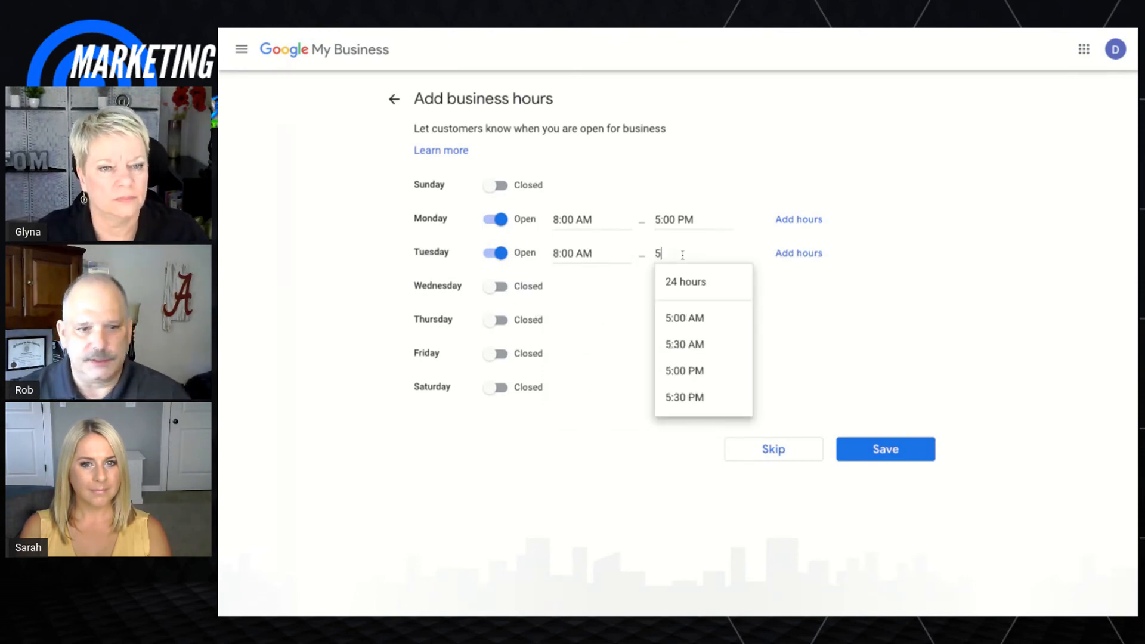
{"action": "left_click", "coordinate": [701, 371]}
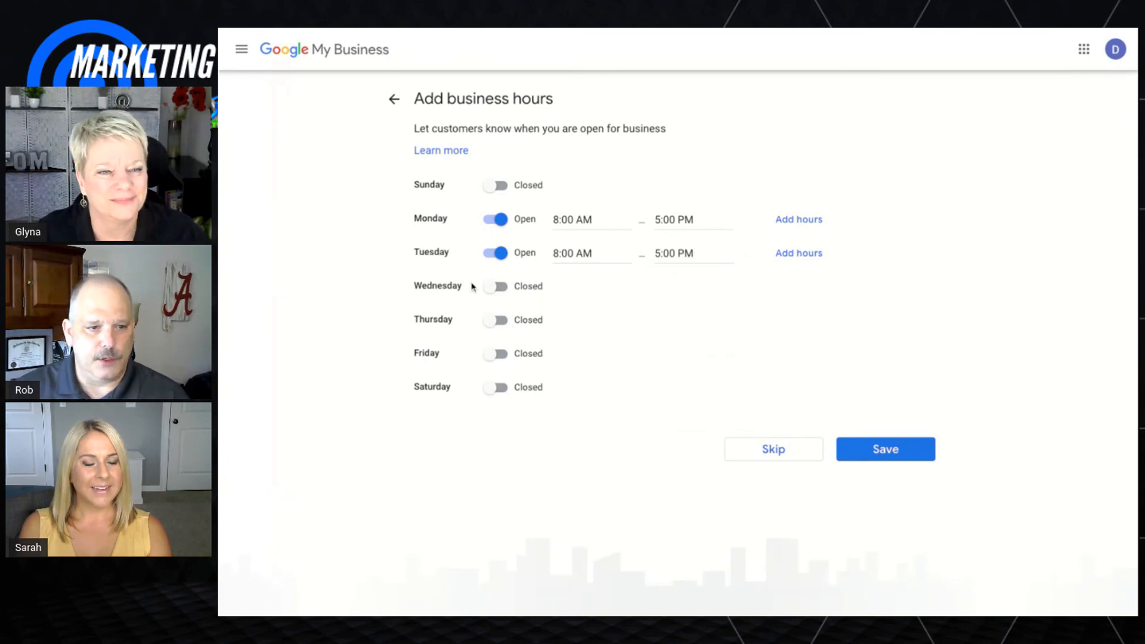
Mark Wednesday as open and set its business hours from 8:00 AM to 5:00 PM.
{"action": "left_click", "coordinate": [496, 286]}
{"action": "left_click", "coordinate": [589, 288]}
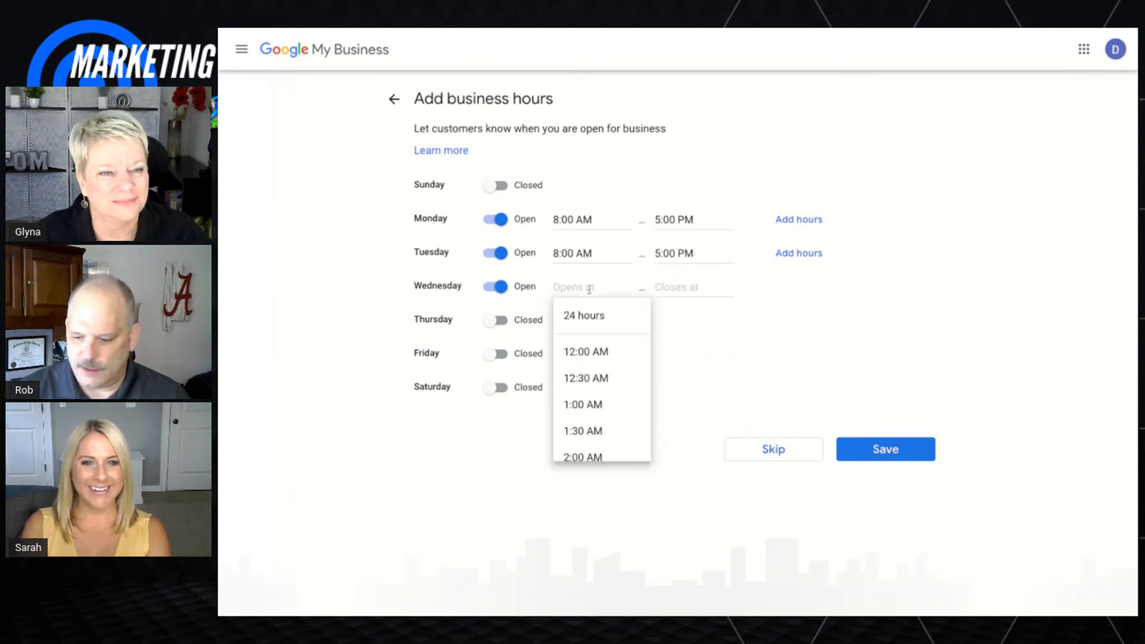
{"action": "type", "text": "8"}
{"action": "left_click", "coordinate": [598, 350]}
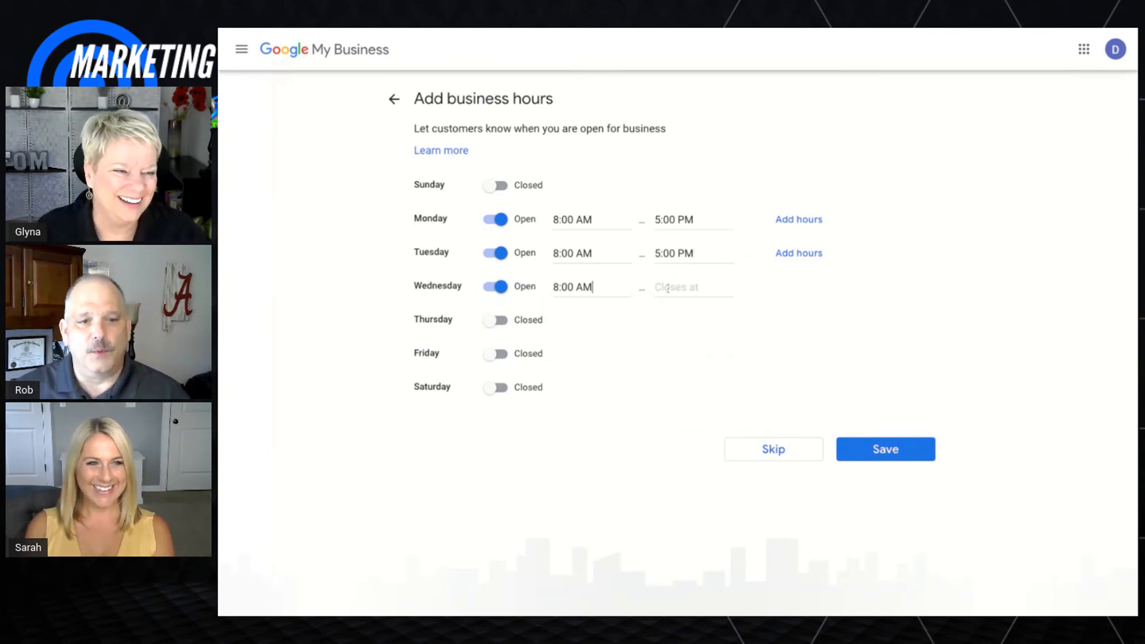
{"action": "left_click", "coordinate": [667, 288]}
{"action": "type", "text": "5"}
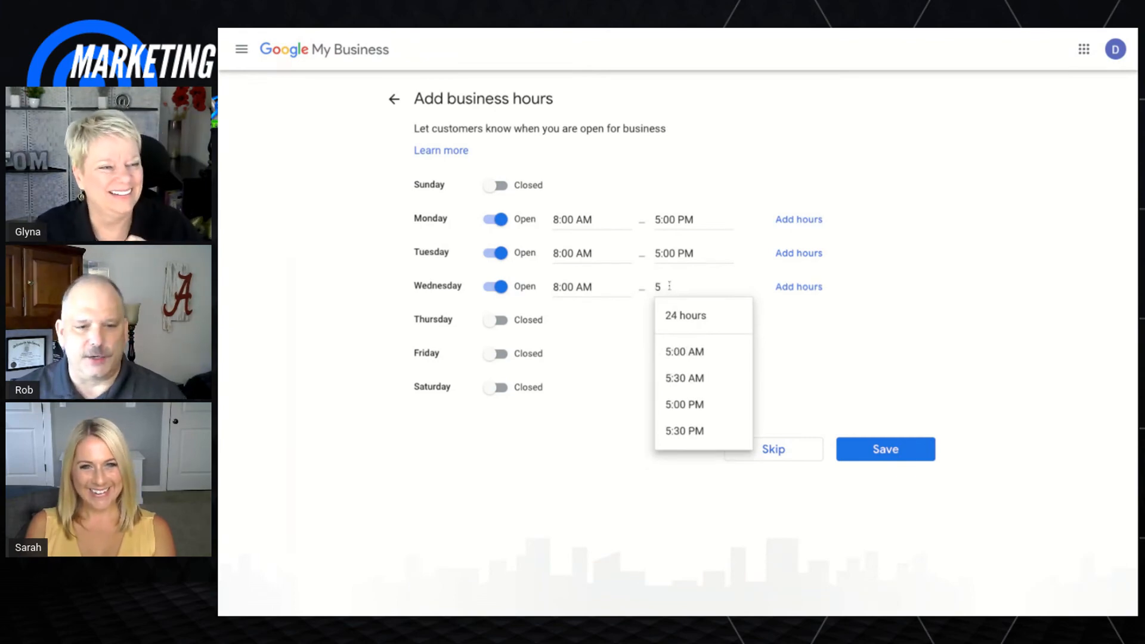
{"action": "left_click", "coordinate": [687, 406]}
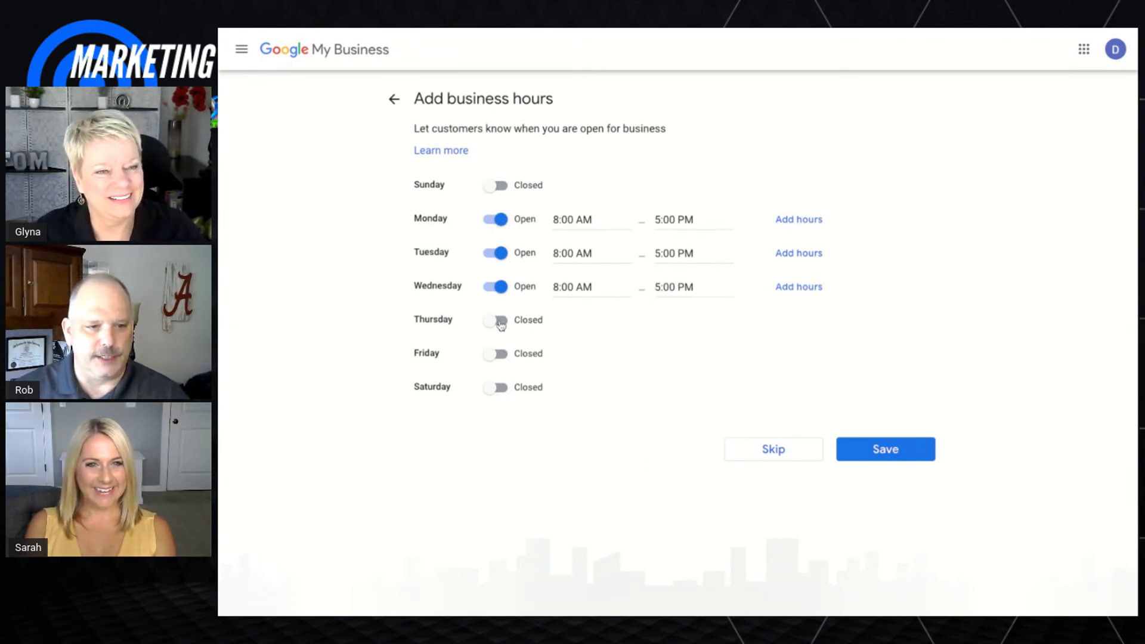
Mark Thursday as open and set its business hours from 8:00 AM to 5:00 PM.
{"action": "left_click", "coordinate": [506, 323]}
{"action": "left_click", "coordinate": [576, 325]}
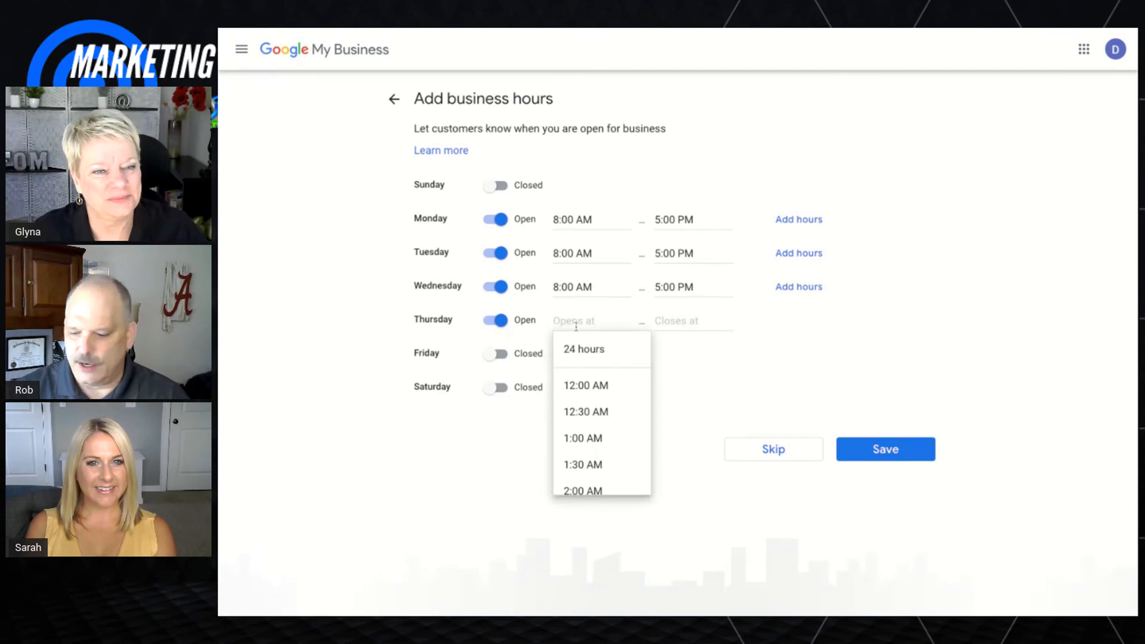
{"action": "type", "text": "8"}
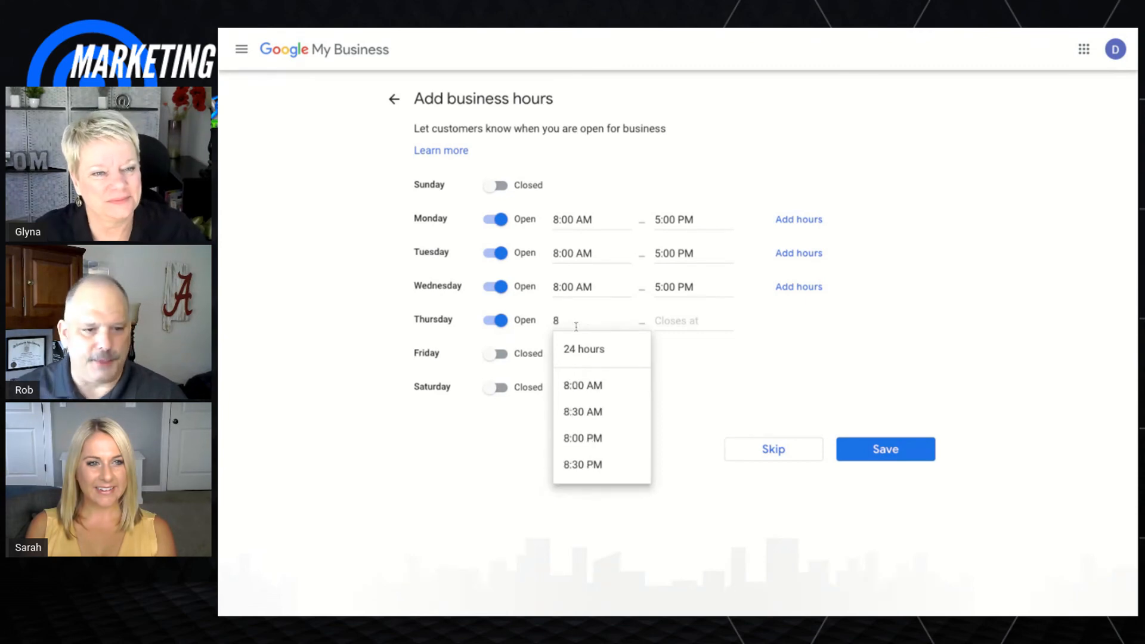
{"action": "left_click", "coordinate": [593, 387]}
{"action": "left_click", "coordinate": [681, 322]}
{"action": "type", "text": "5"}
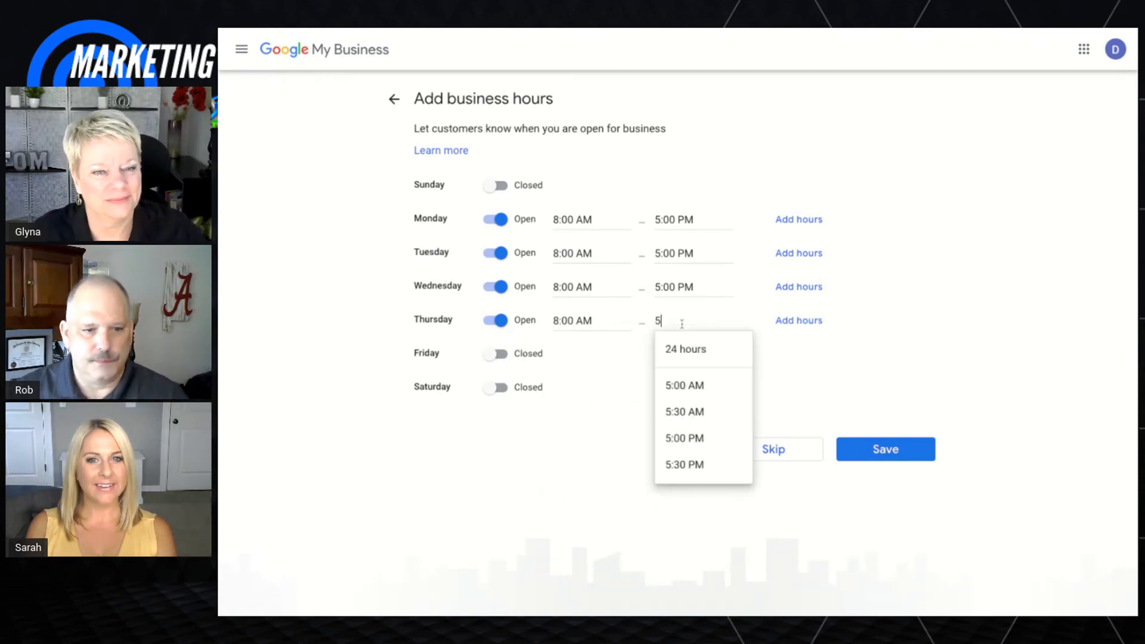
{"action": "left_click", "coordinate": [689, 438]}
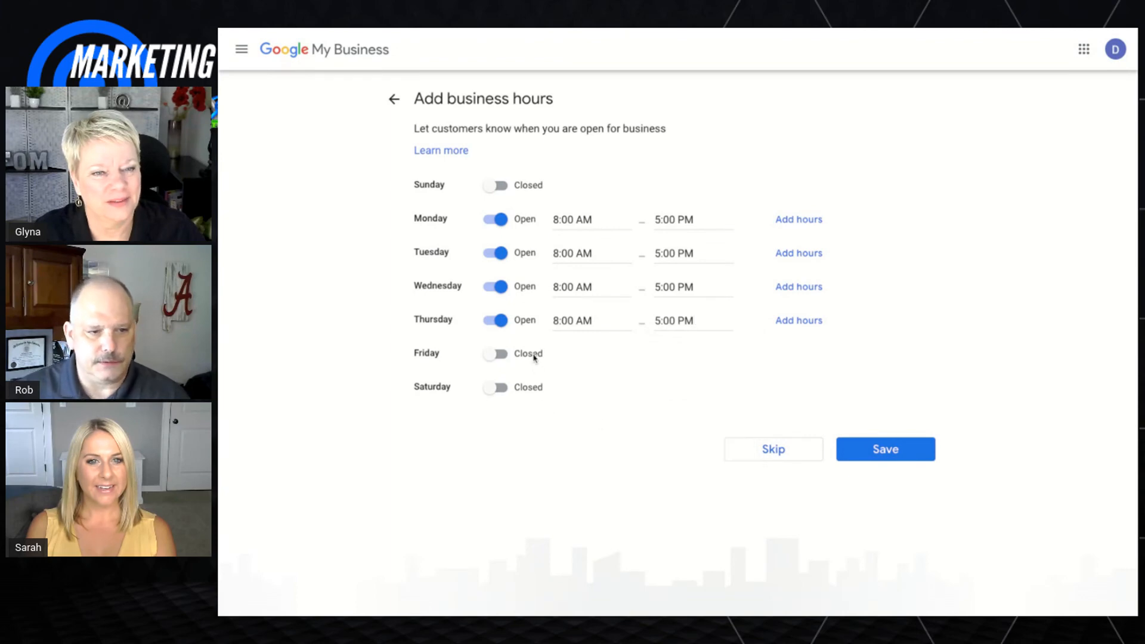
Mark Friday as open from 8:00 AM to 5:00 PM and save the business hours.
{"action": "left_click", "coordinate": [496, 353]}
{"action": "left_click", "coordinate": [580, 353]}
{"action": "type", "text": "8"}
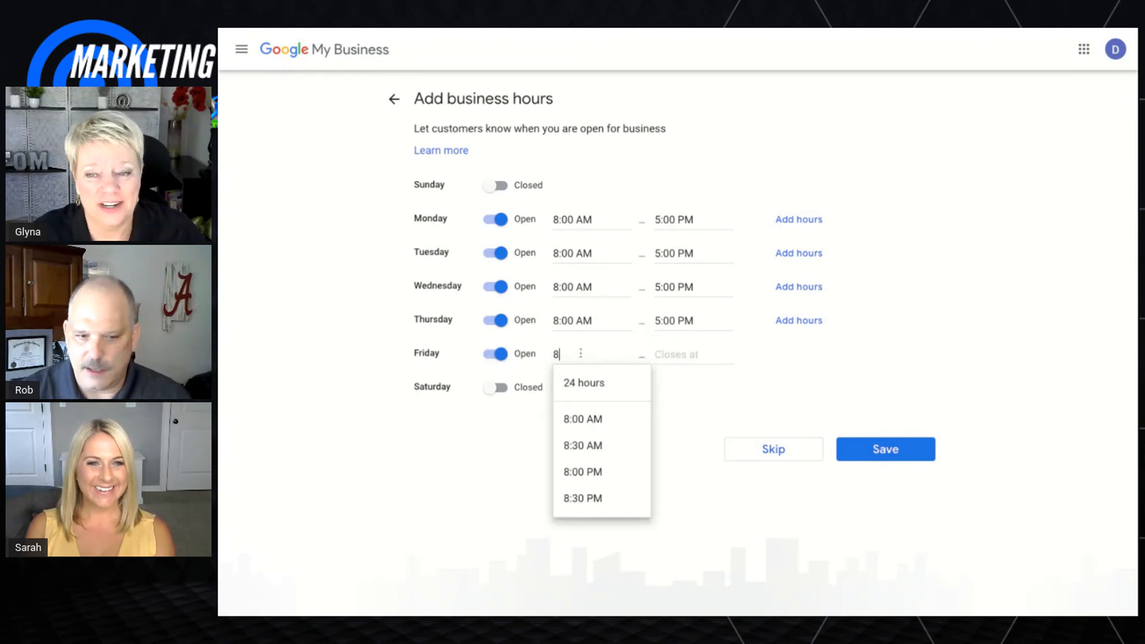
{"action": "left_click", "coordinate": [592, 419]}
{"action": "left_click", "coordinate": [674, 355]}
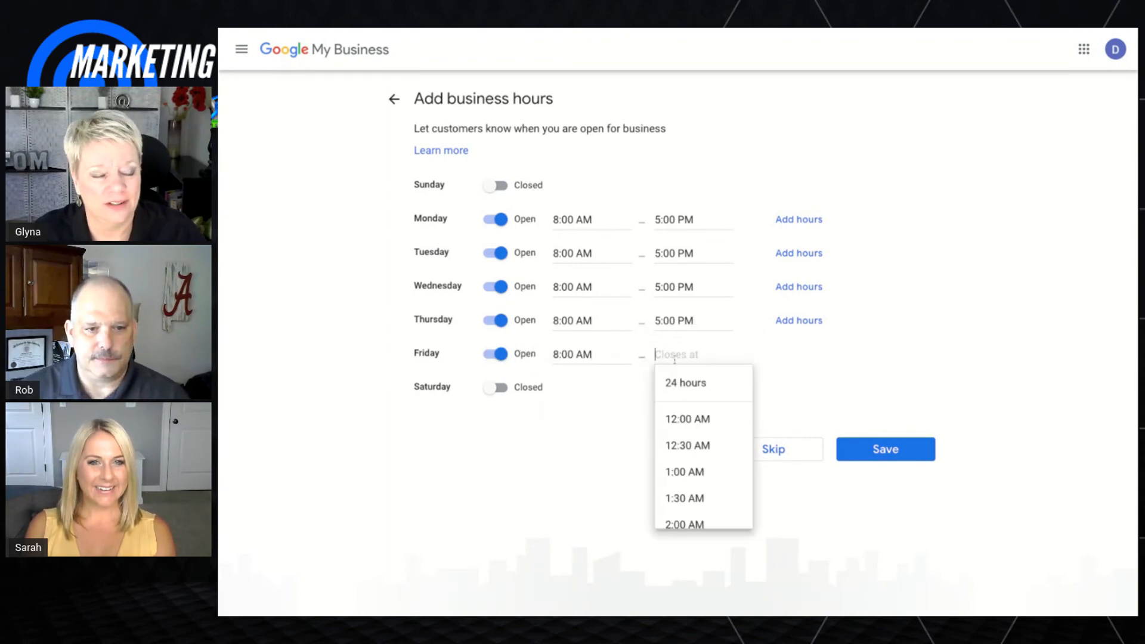
{"action": "type", "text": "5"}
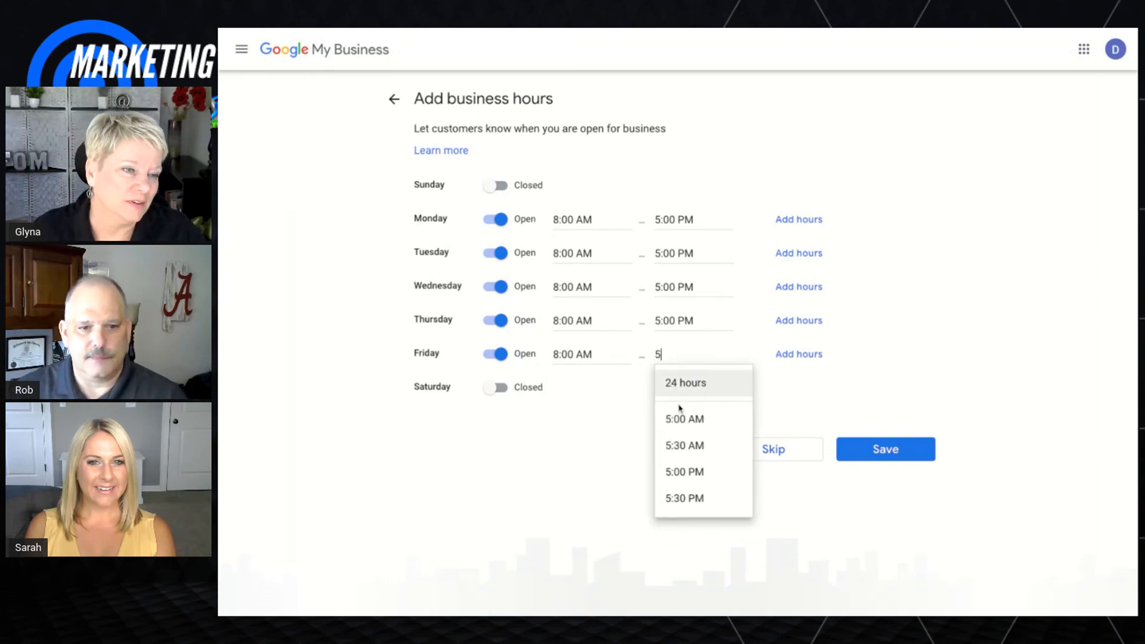
{"action": "left_click", "coordinate": [718, 477]}
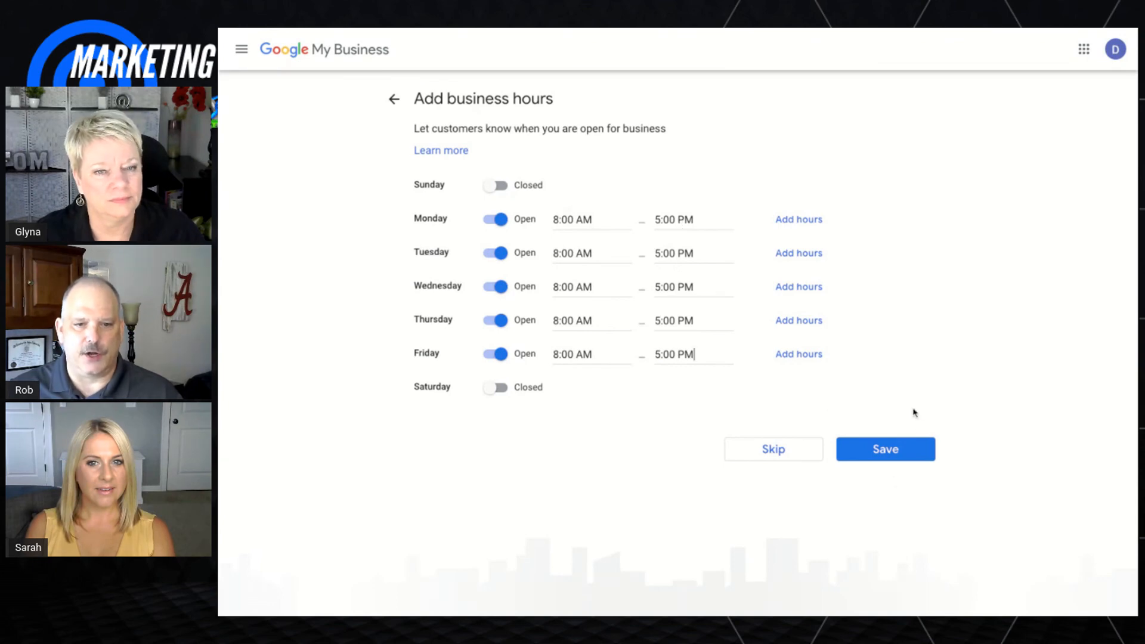
{"action": "left_click", "coordinate": [902, 450]}
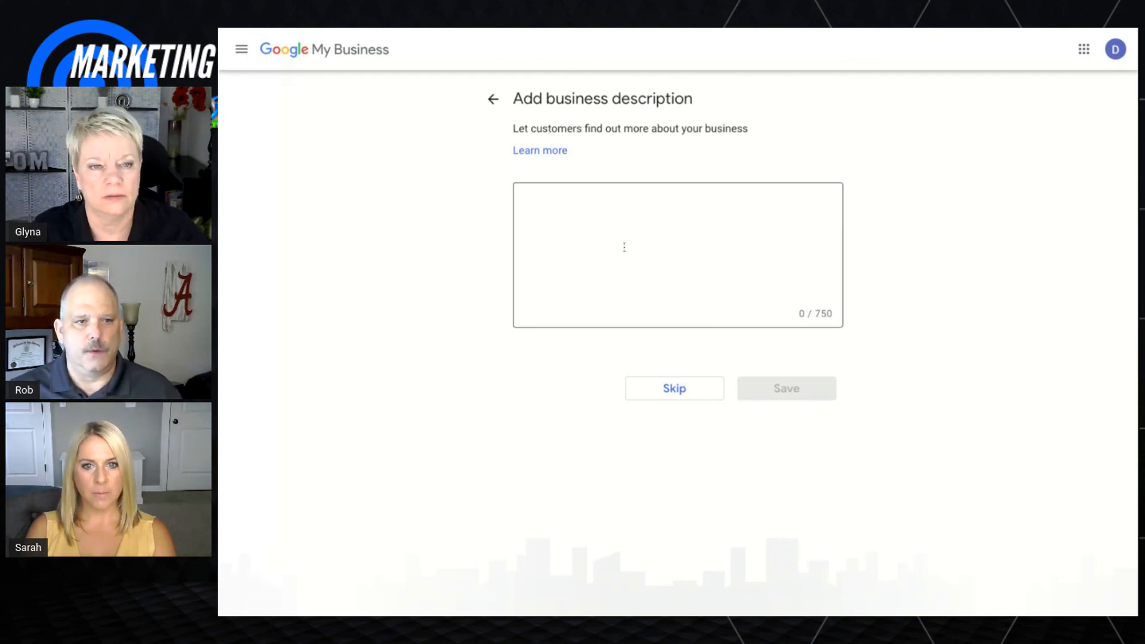
Skip adding a business description and photos, and continue to the finished Business Profile.
{"action": "left_click", "coordinate": [673, 393]}
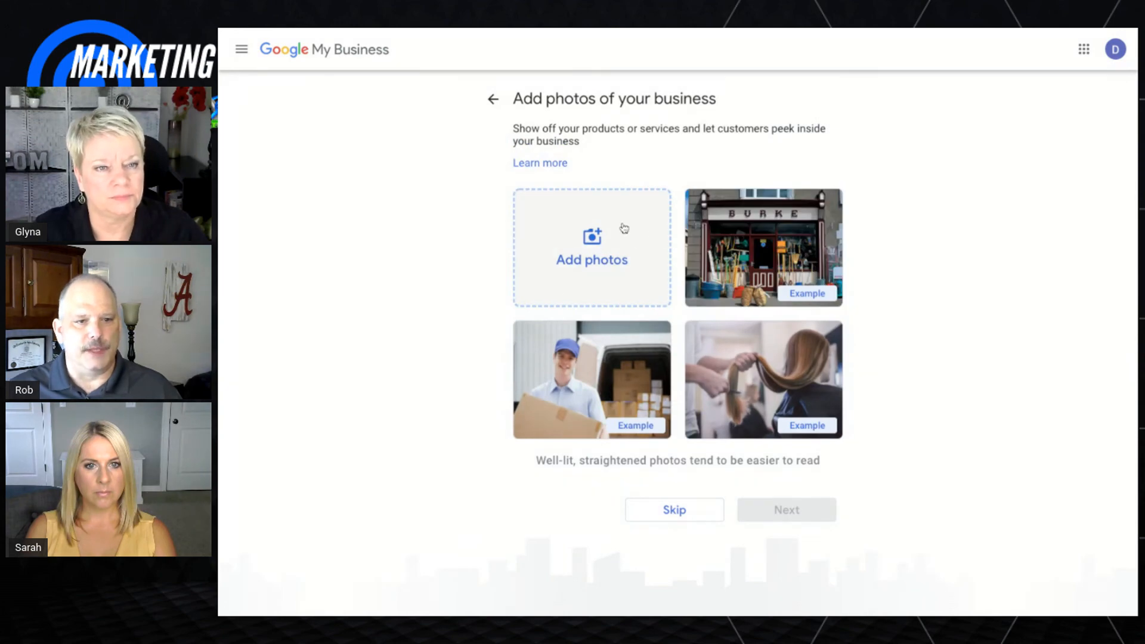
{"action": "left_click", "coordinate": [689, 514]}
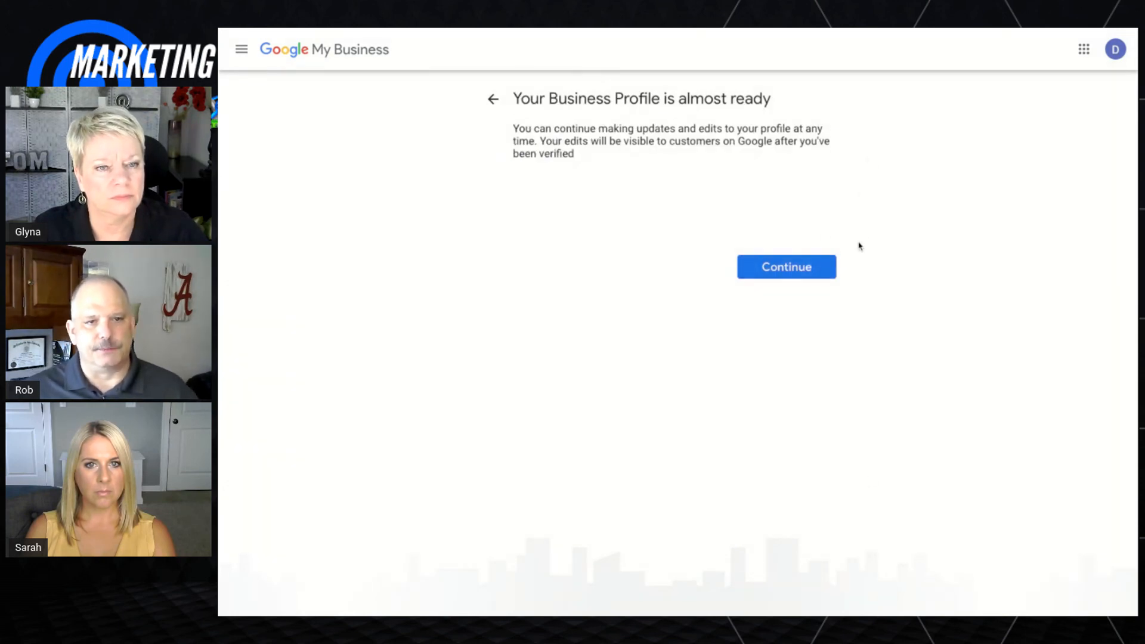
{"action": "left_click", "coordinate": [792, 270]}
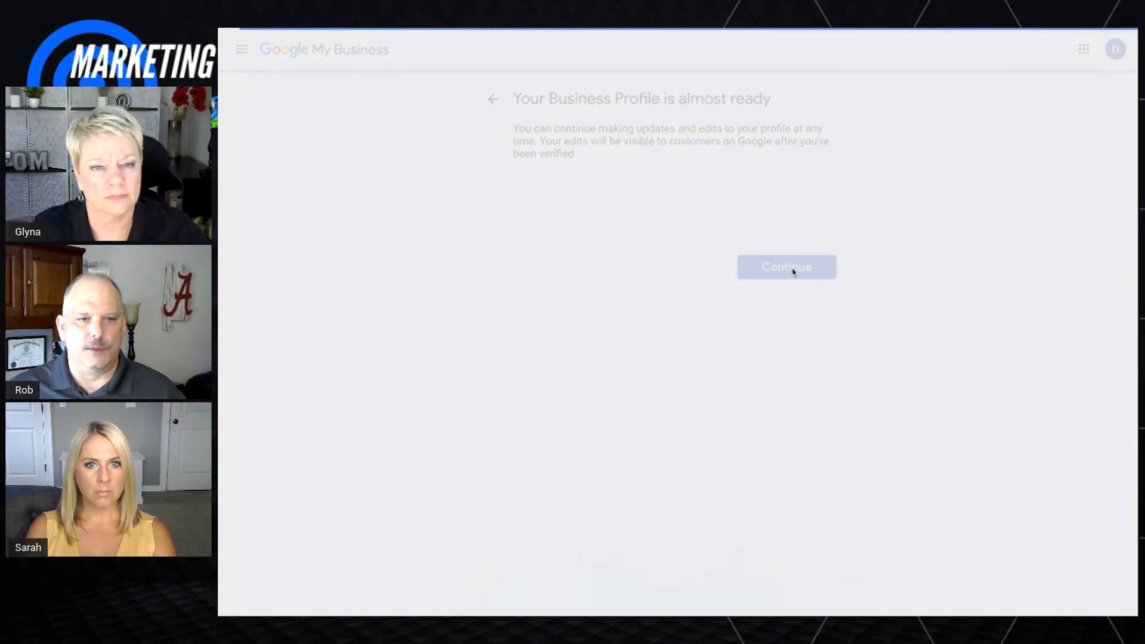